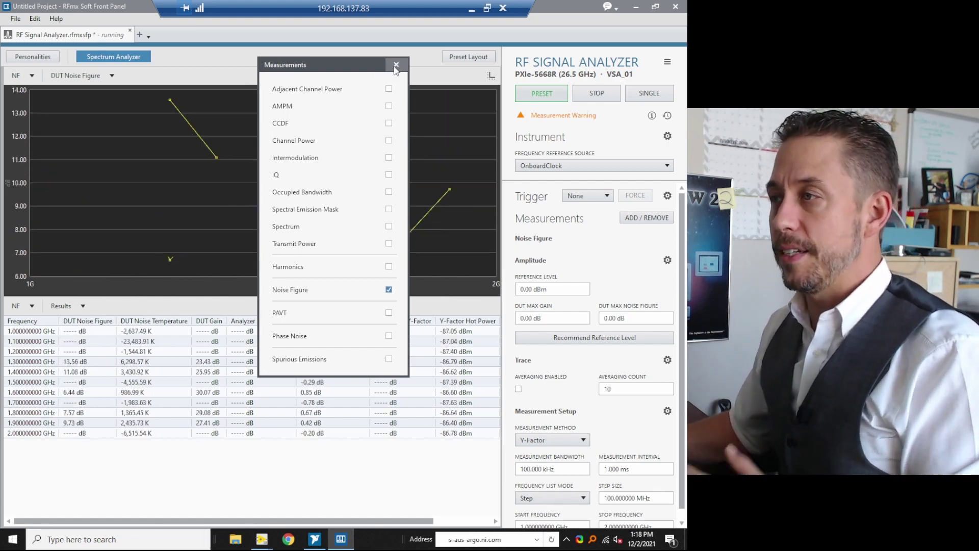
# Close the Measurements list once Noise Figure is added
pyautogui.click(395, 65)
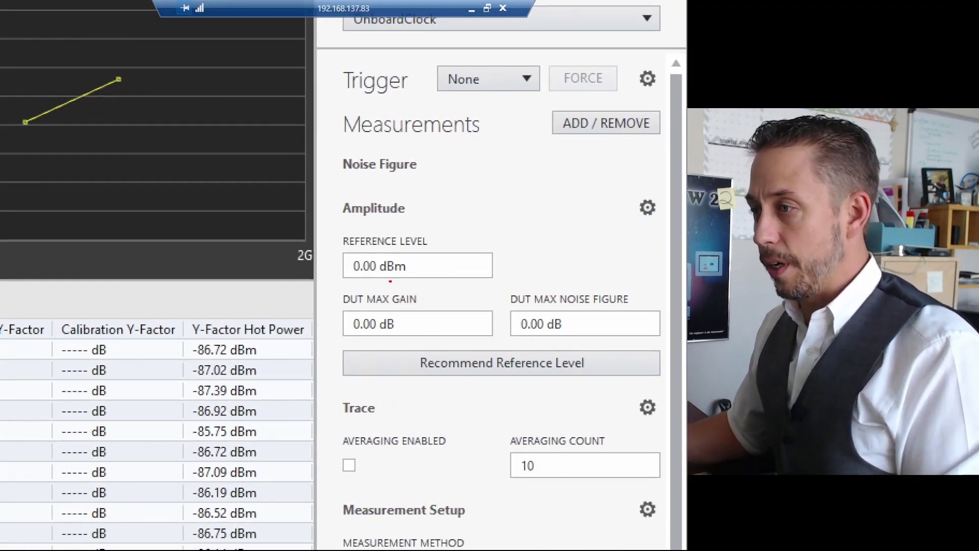
pyautogui.moveTo(326, 281)
pyautogui.mouseDown()
pyautogui.moveTo(426, 315)
pyautogui.moveTo(604, 351)
pyautogui.moveTo(685, 348)
pyautogui.mouseUp()
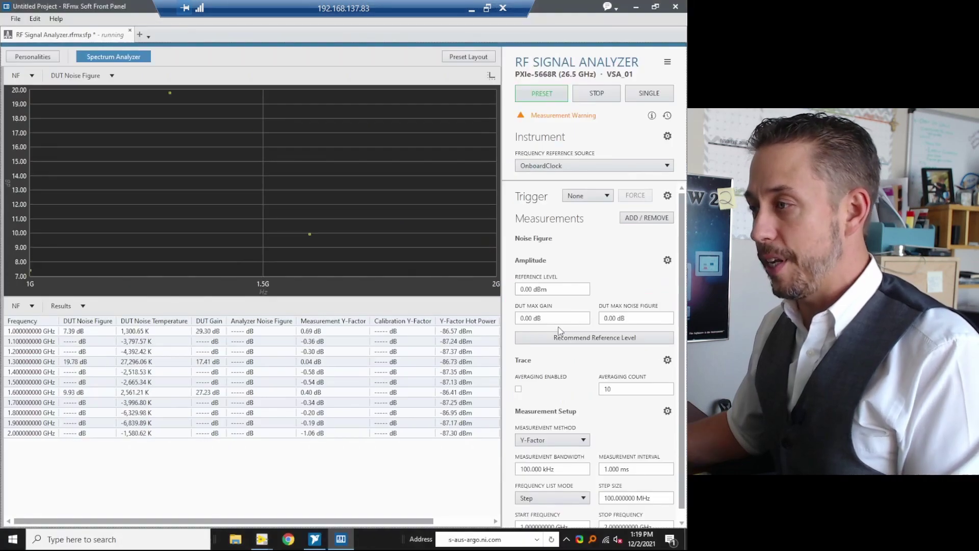
pyautogui.click(432, 329)
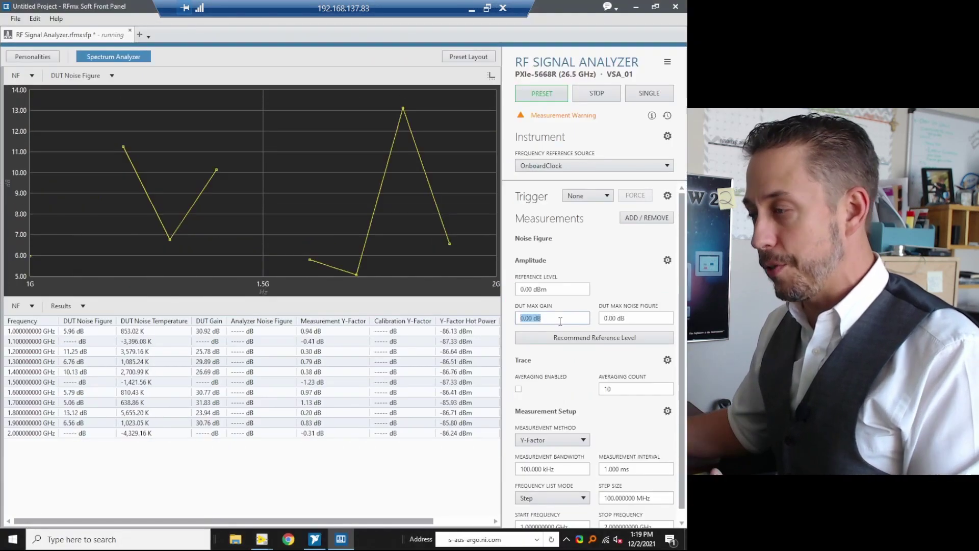
# Enter DUT max gain 20 dB and max noise figure 5 dB, apply the recommended reference level, and view the warning
pyautogui.write('20')
pyautogui.press('Tab')
pyautogui.write('4')
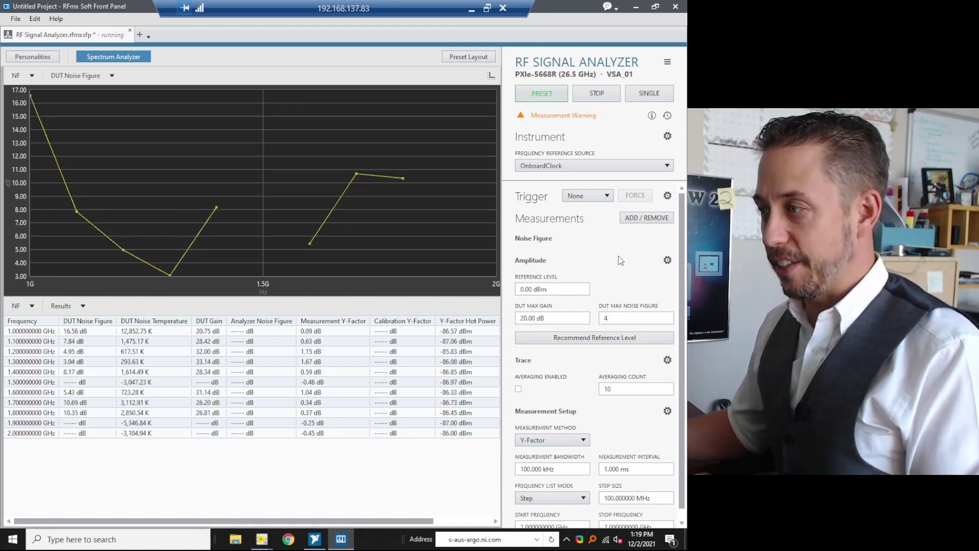
pyautogui.press('BackSpace')
pyautogui.write('5.00 dB')
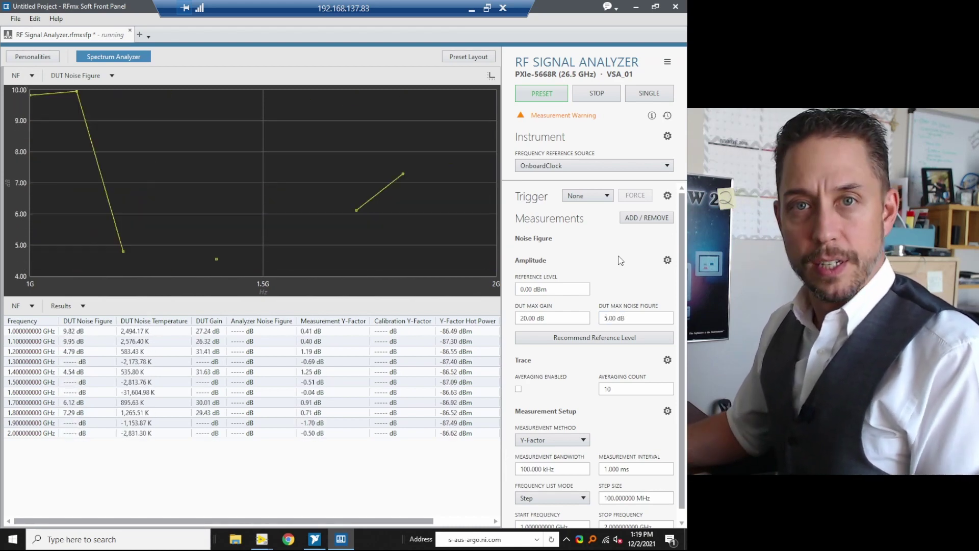
pyautogui.click(581, 339)
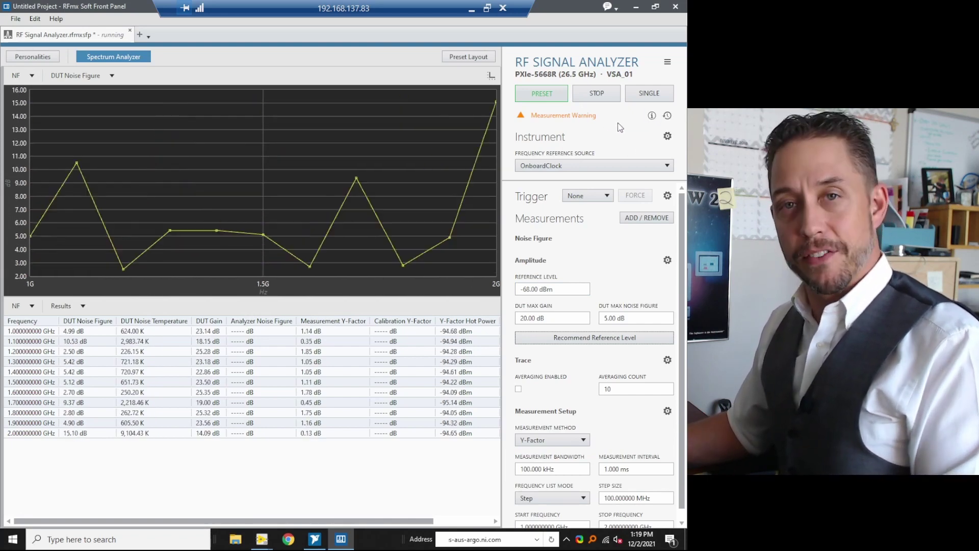
pyautogui.click(652, 116)
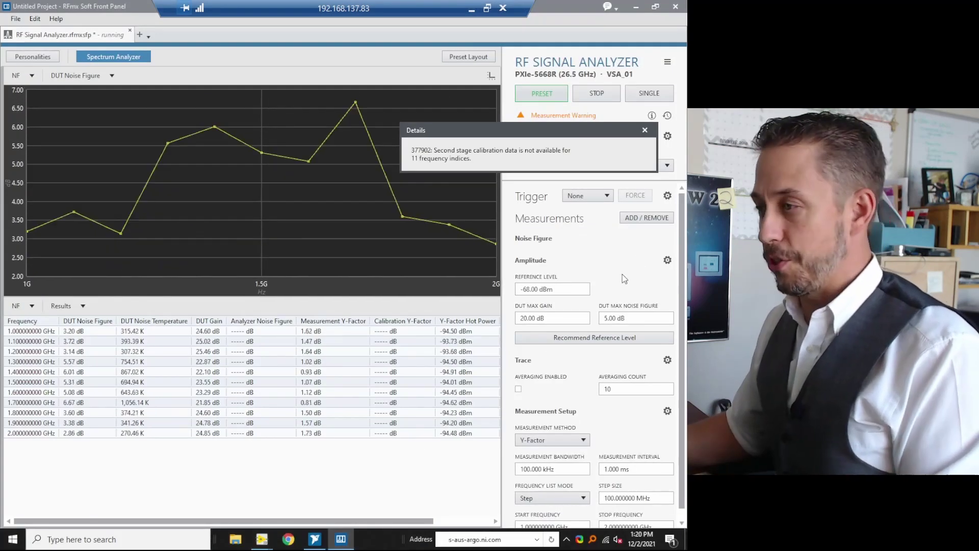
# Dismiss the calibration warning details and stop the running measurement
pyautogui.click(645, 130)
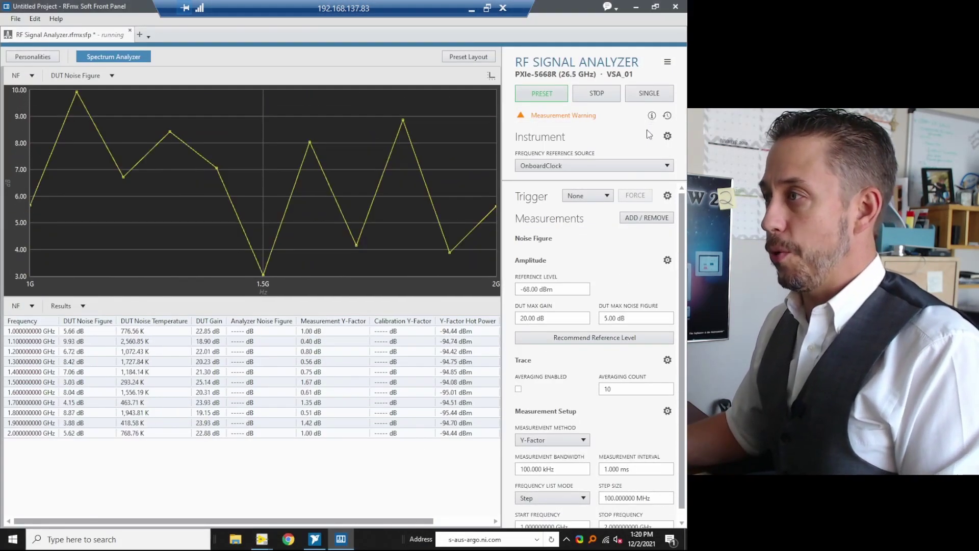
pyautogui.click(603, 96)
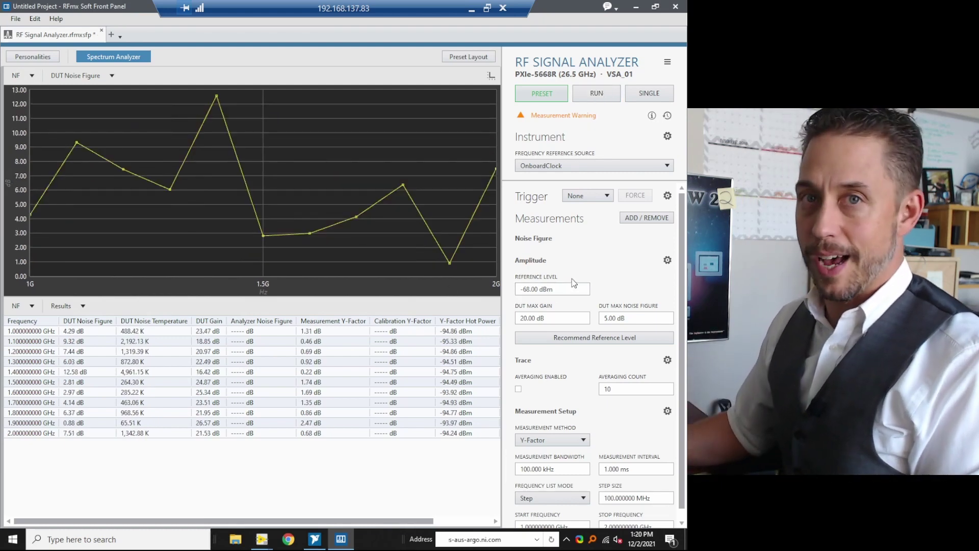
# Set measurement bandwidth to 5M (5 MHz) and measurement interval to 10 ms
pyautogui.scroll(-1, 594, 278)
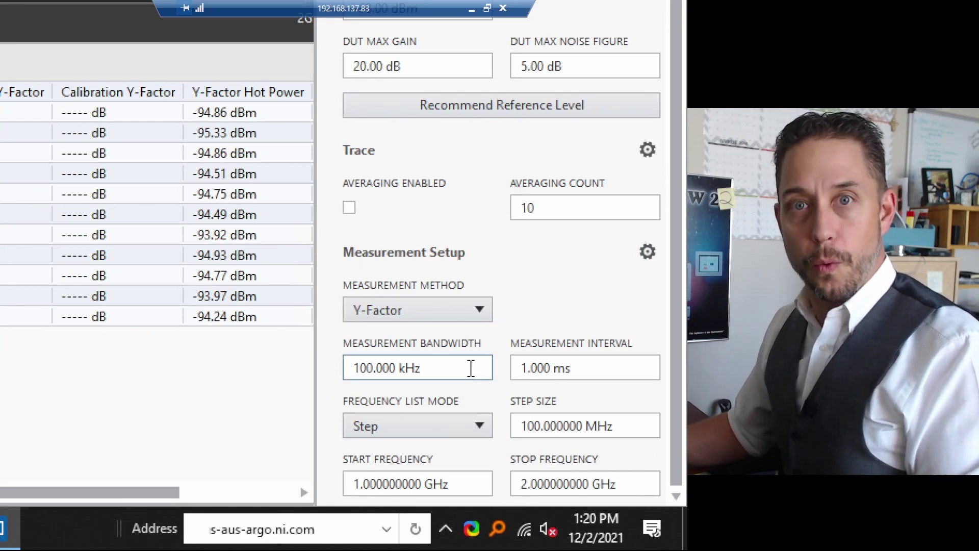
pyautogui.doubleClick(455, 361)
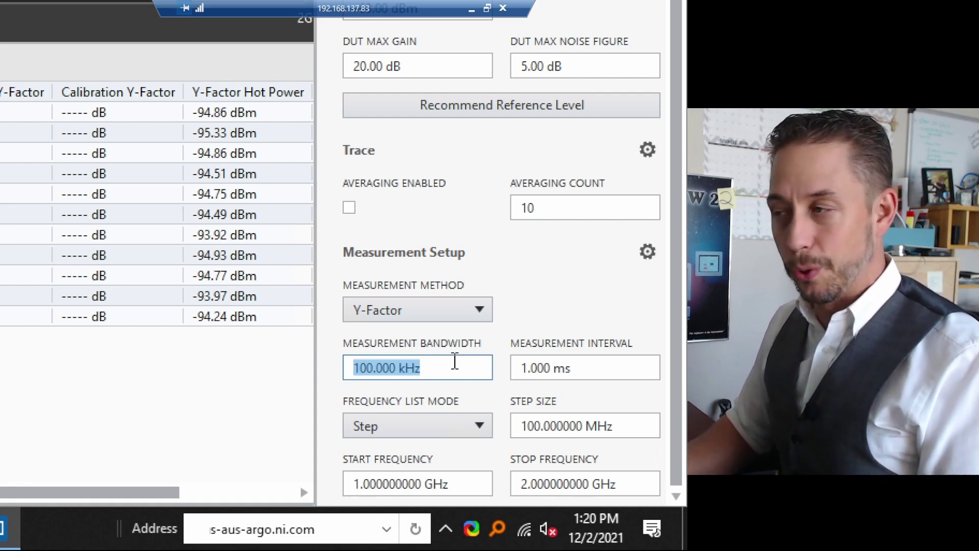
pyautogui.write('5M')
pyautogui.press('Return')
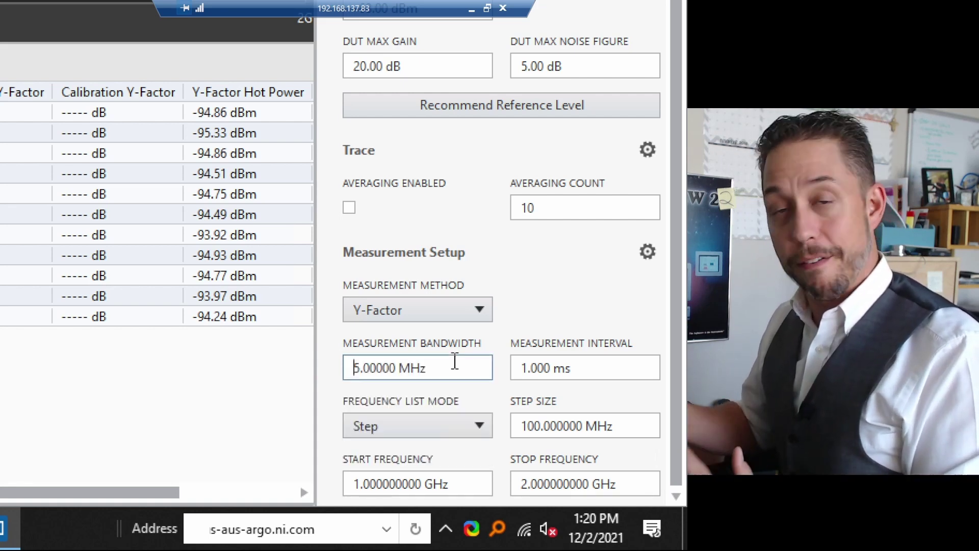
pyautogui.click(576, 367)
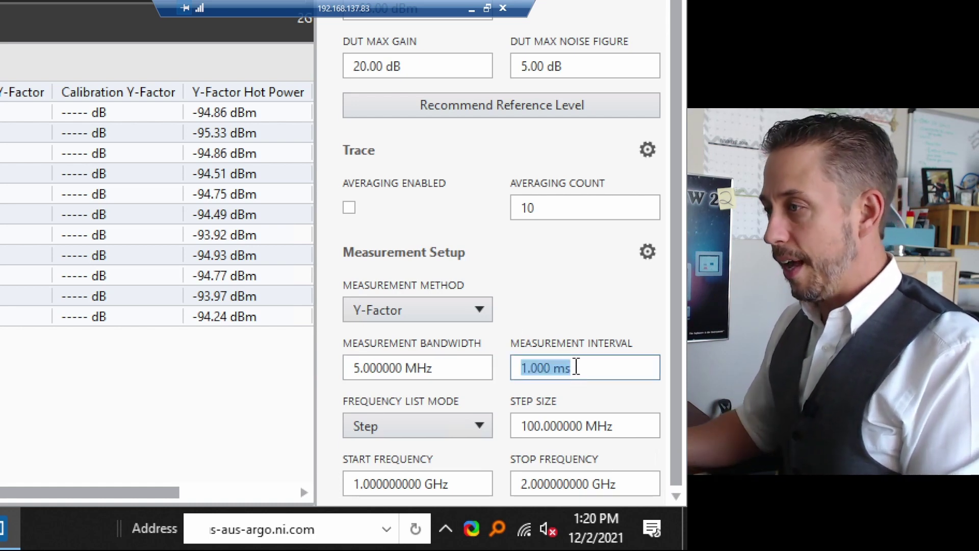
pyautogui.write('10')
pyautogui.press('Return')
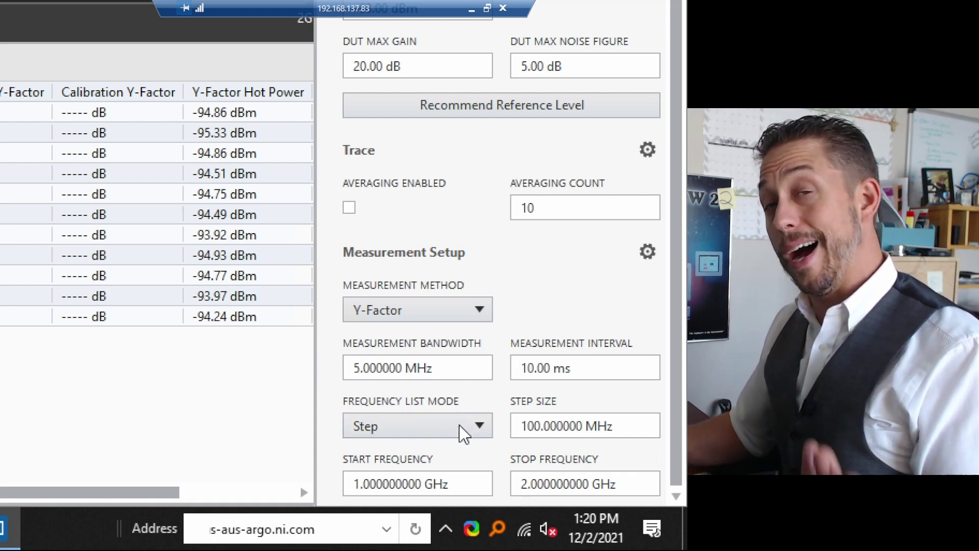
pyautogui.click(454, 426)
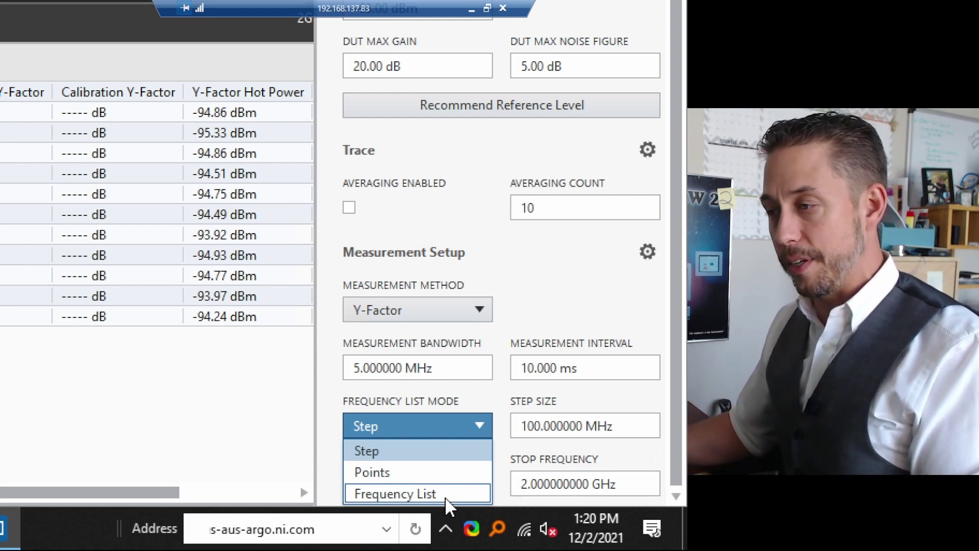
# Switch Frequency List Mode to Frequency List and delete the existing list entries
pyautogui.click(444, 493)
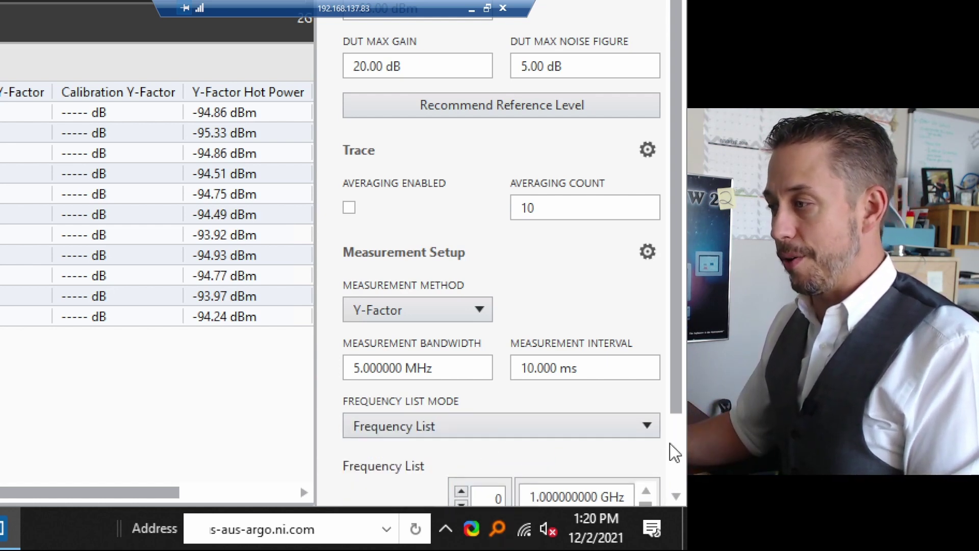
pyautogui.scroll(-2, 678, 451)
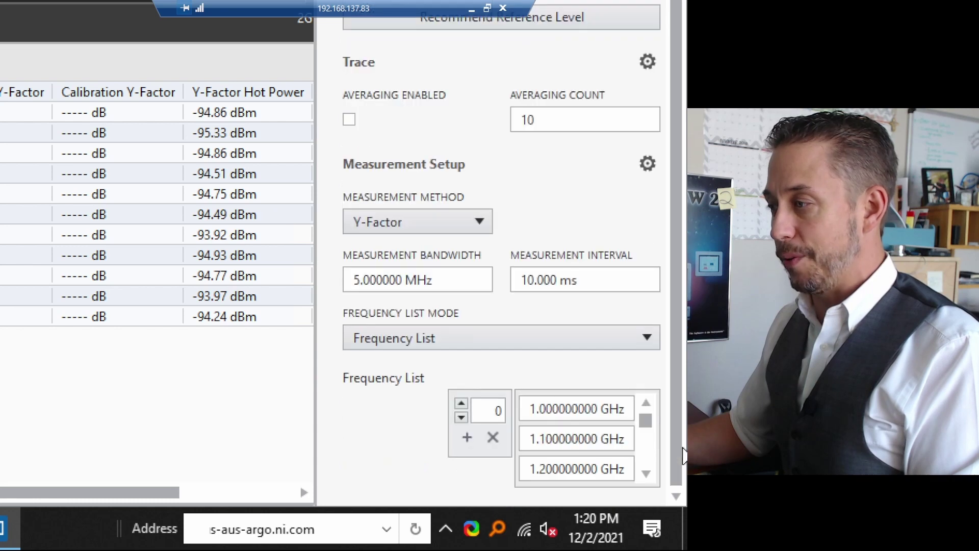
pyautogui.click(493, 440)
pyautogui.click(493, 440)
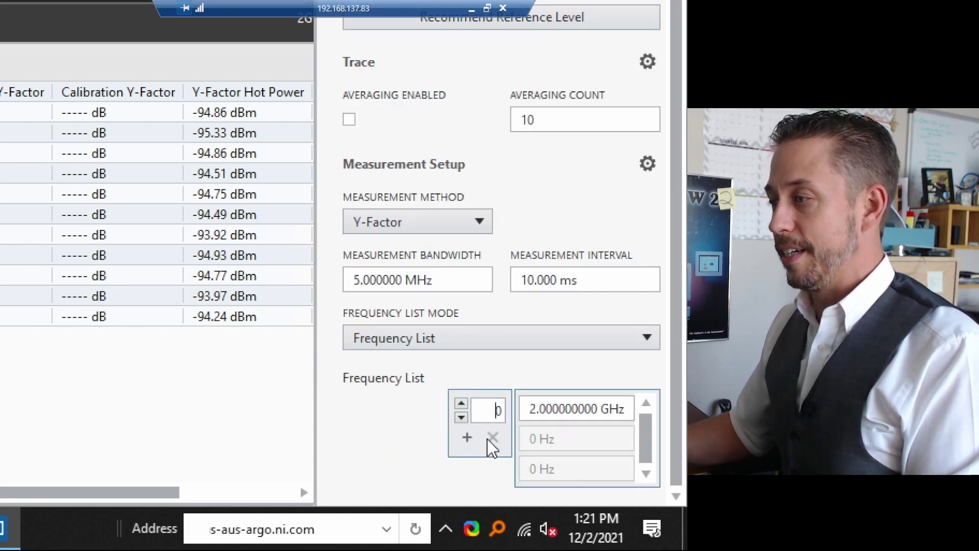
pyautogui.click(492, 439)
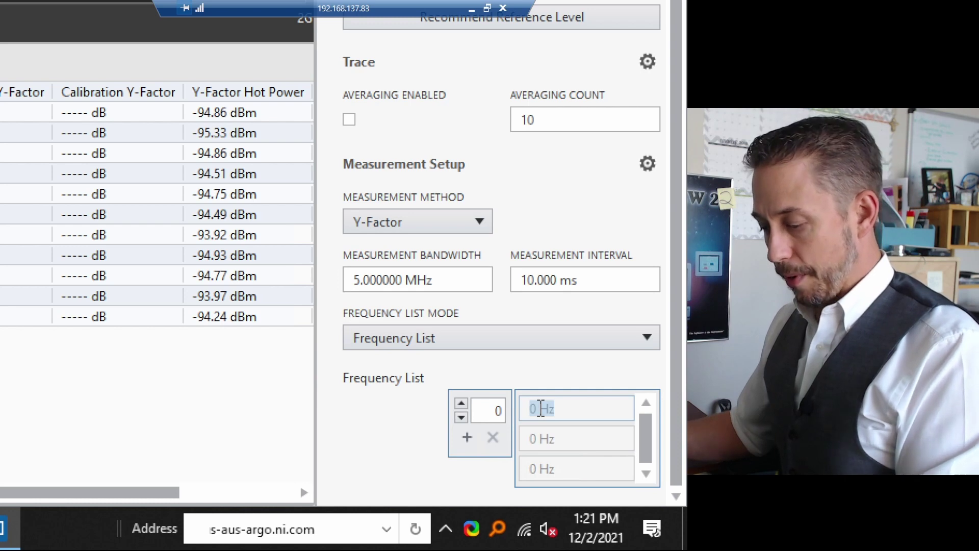
# Enter 1G and 2G as list frequencies and enable averaging
pyautogui.write('1G')
pyautogui.press('Return')
pyautogui.write('2G')
pyautogui.press('Return')
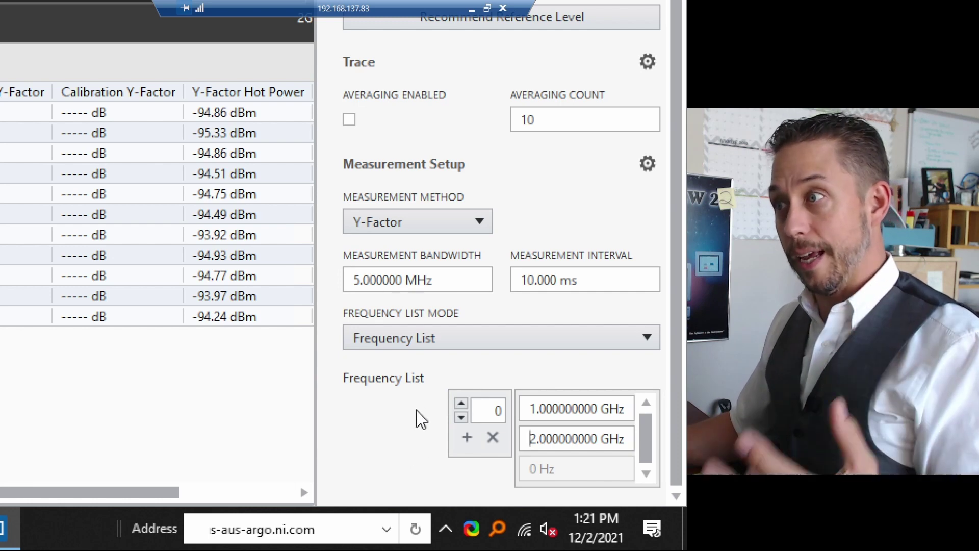
pyautogui.click(345, 121)
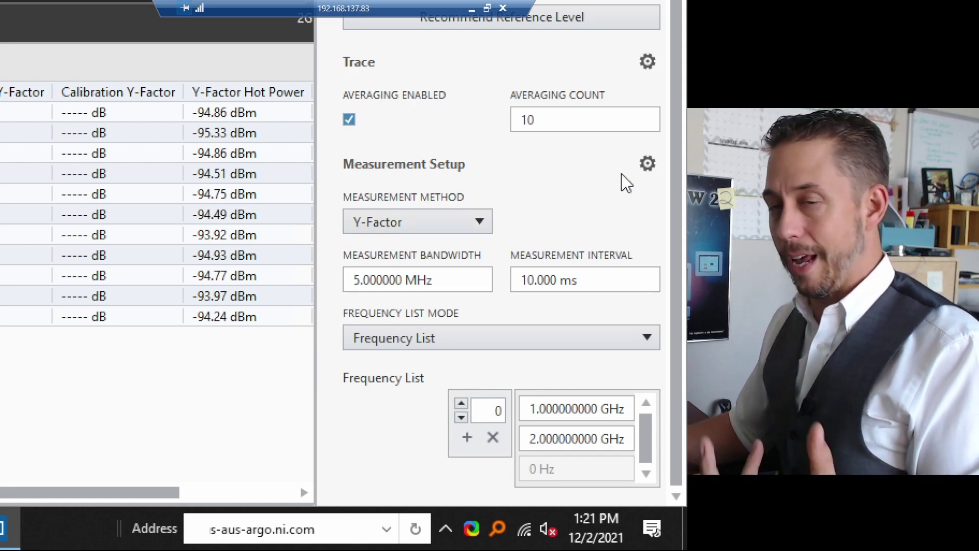
pyautogui.click(648, 164)
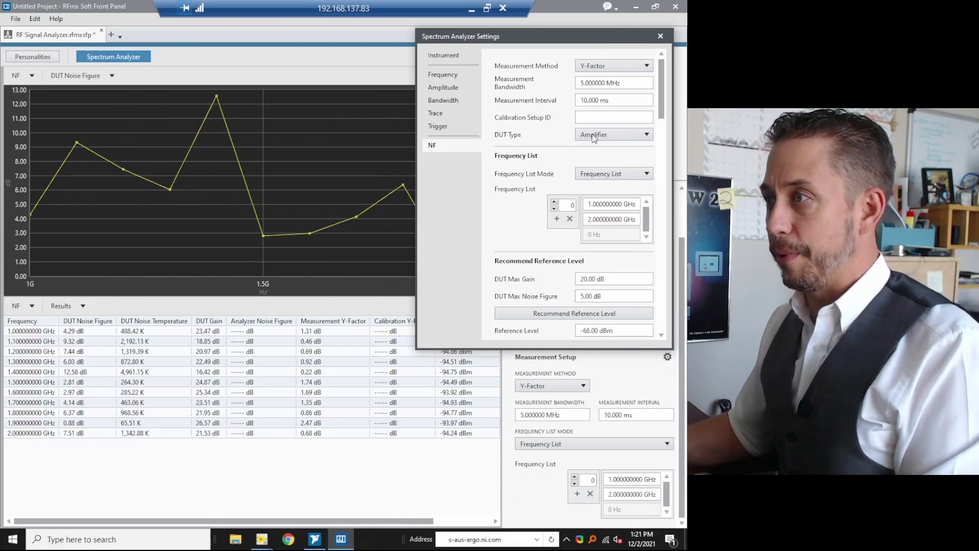
# Move the Spectrum Analyzer Settings dialog aside and scroll to the Y Factor Noise Source ENR table
pyautogui.moveTo(541, 40); pyautogui.dragTo(410, 90)
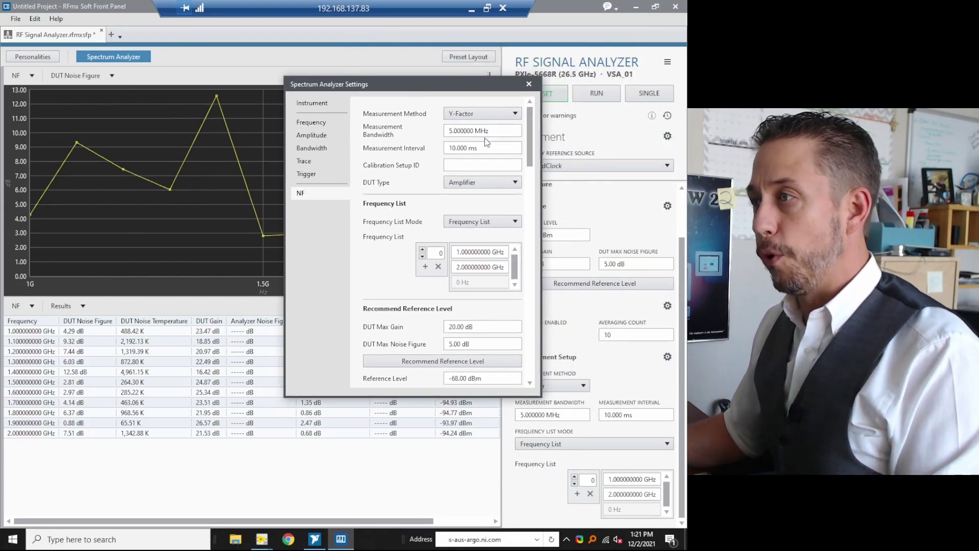
pyautogui.moveTo(530, 164); pyautogui.dragTo(534, 340)
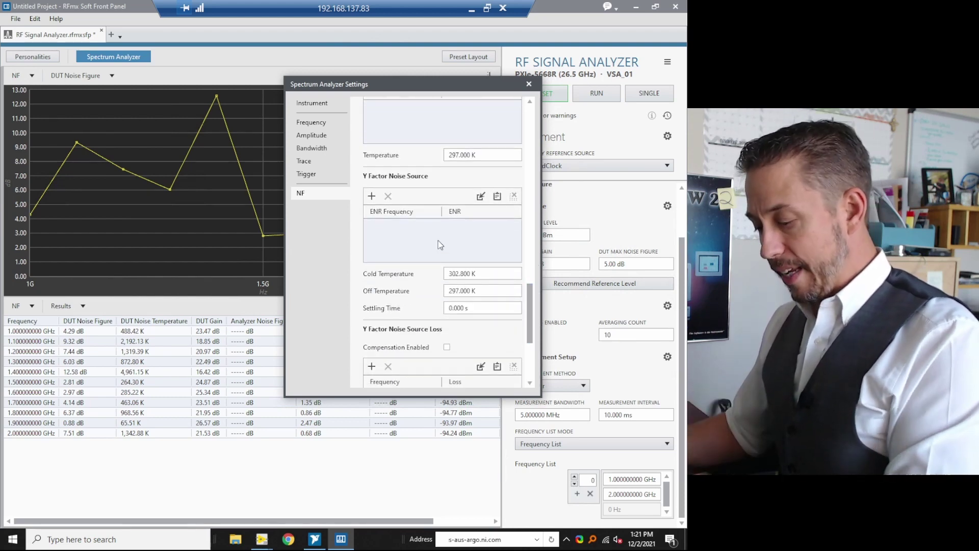
pyautogui.moveTo(354, 163)
pyautogui.mouseDown()
pyautogui.moveTo(465, 245)
pyautogui.moveTo(533, 277)
pyautogui.mouseUp()
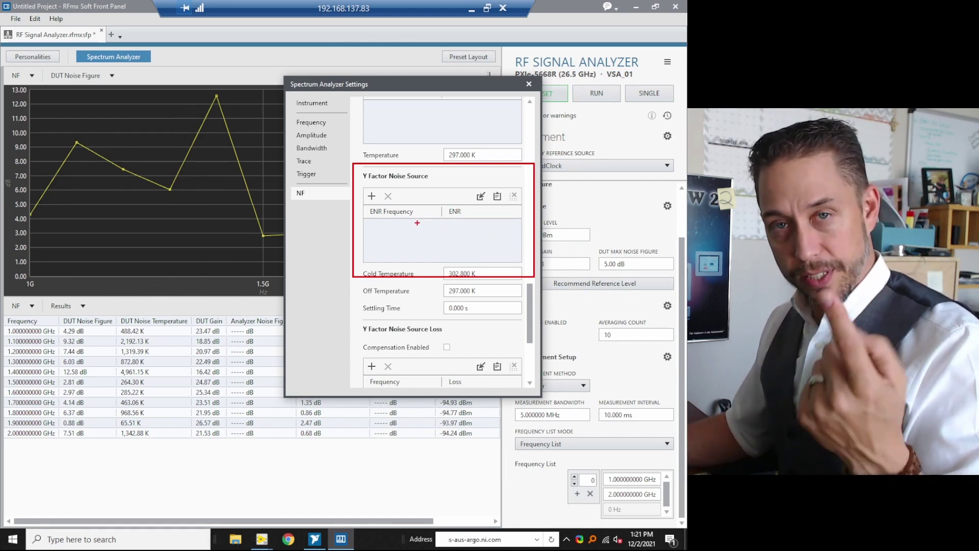
# Add two ENR table rows with frequencies 1G and 2G
pyautogui.press('Escape')
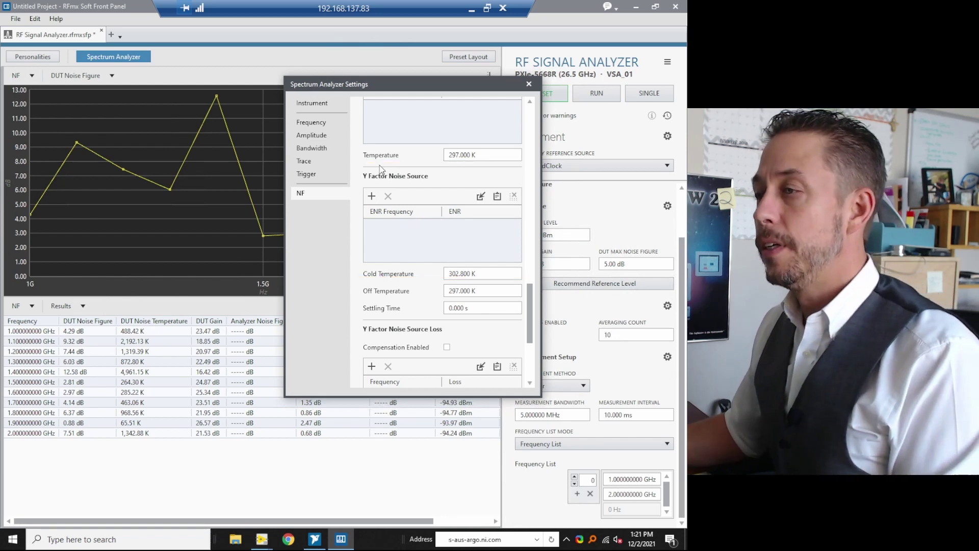
pyautogui.click(372, 197)
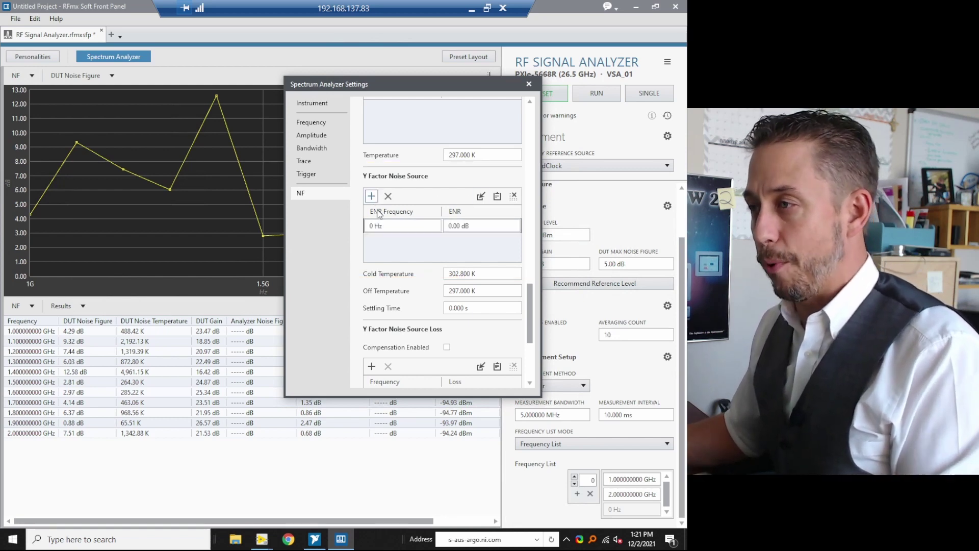
pyautogui.write('1G')
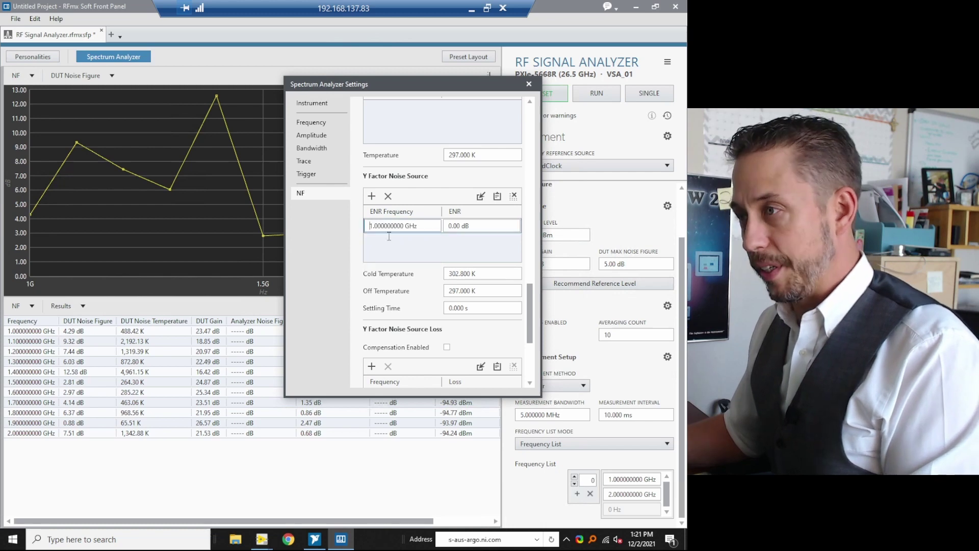
pyautogui.click(372, 196)
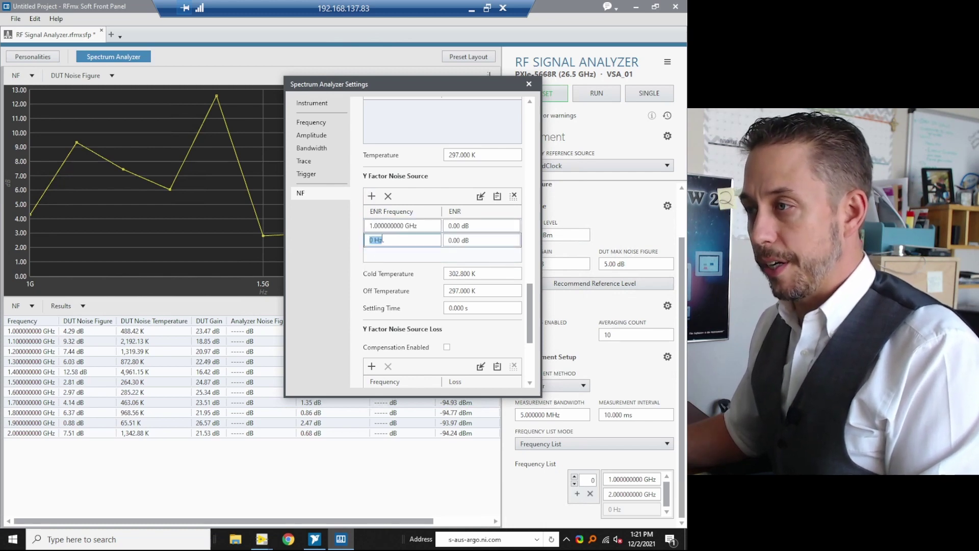
pyautogui.write('2G')
pyautogui.click(390, 257)
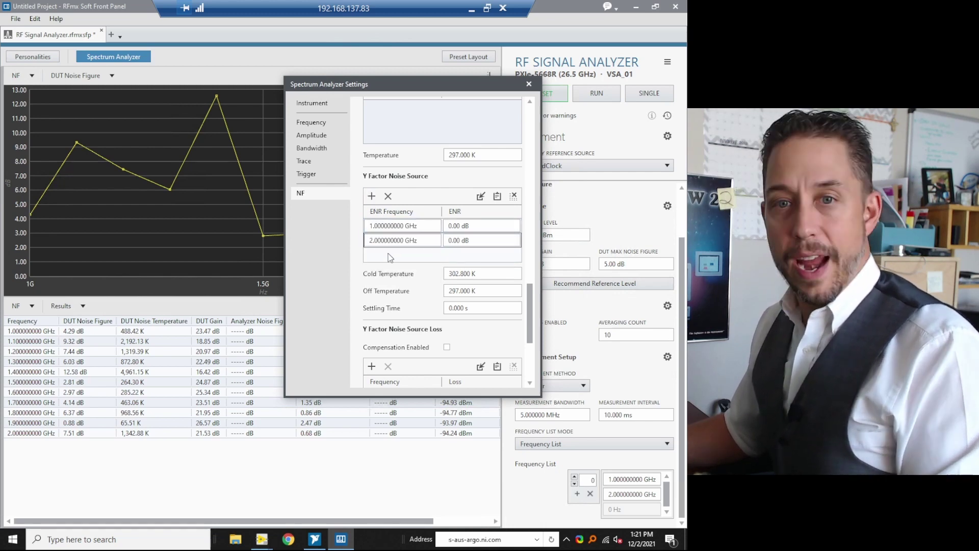
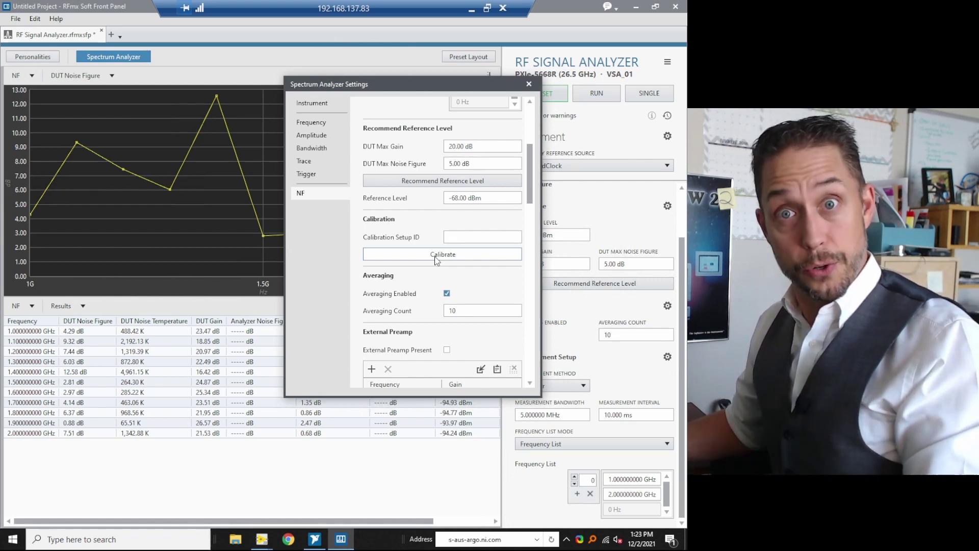
# Calibrate at 1 and 2 GHz, check the Analyzer Noise Figure results, and close the analyzer settings
pyautogui.click(437, 258)
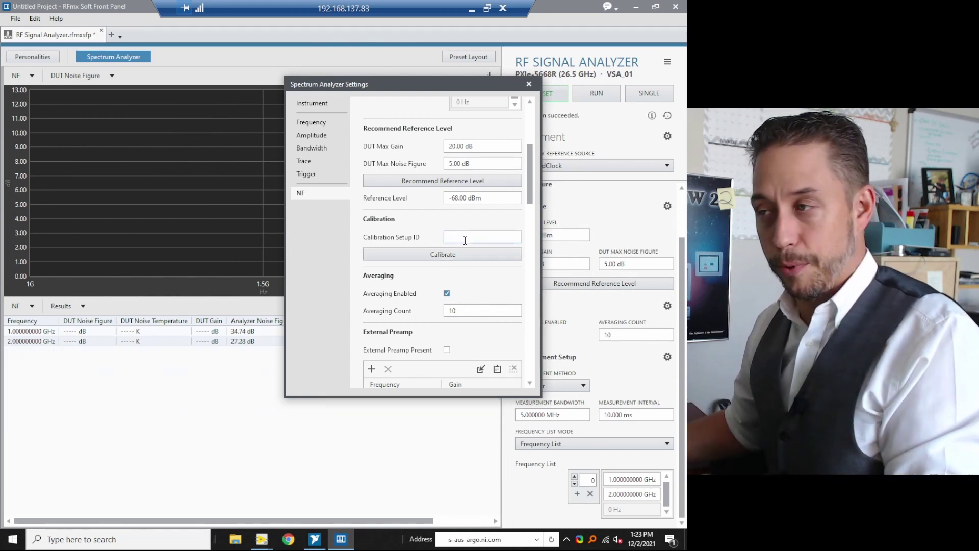
pyautogui.moveTo(448, 92); pyautogui.dragTo(578, 166)
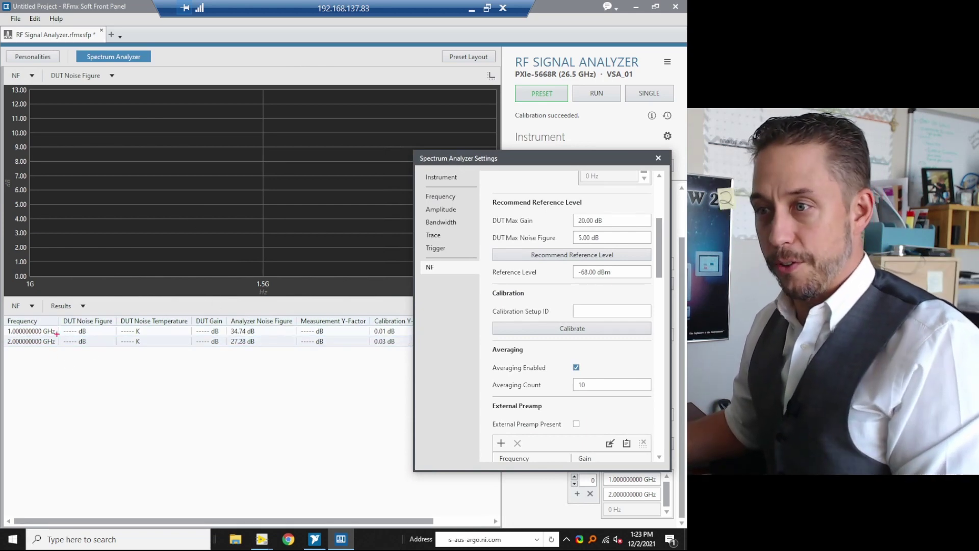
pyautogui.moveTo(43, 325); pyautogui.dragTo(3, 350)
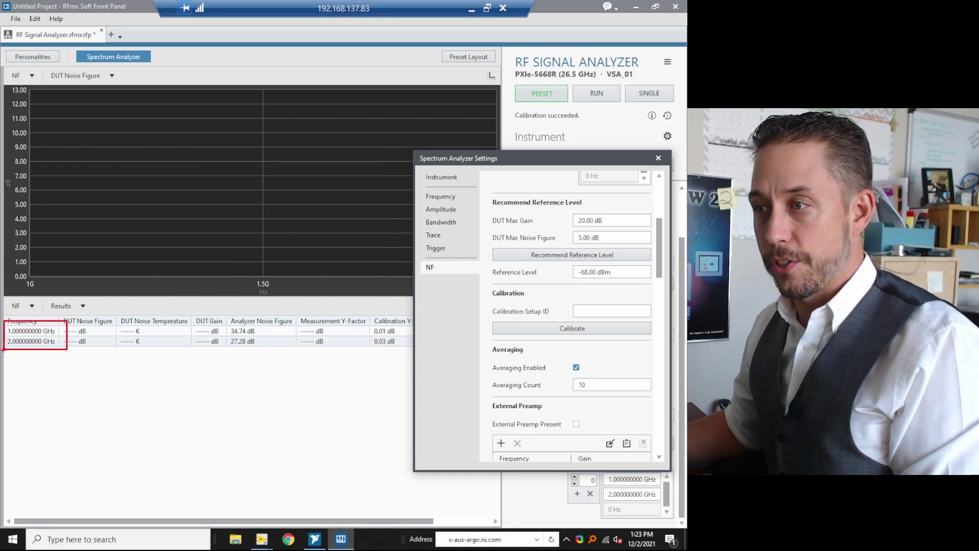
pyautogui.moveTo(221, 307); pyautogui.dragTo(303, 357)
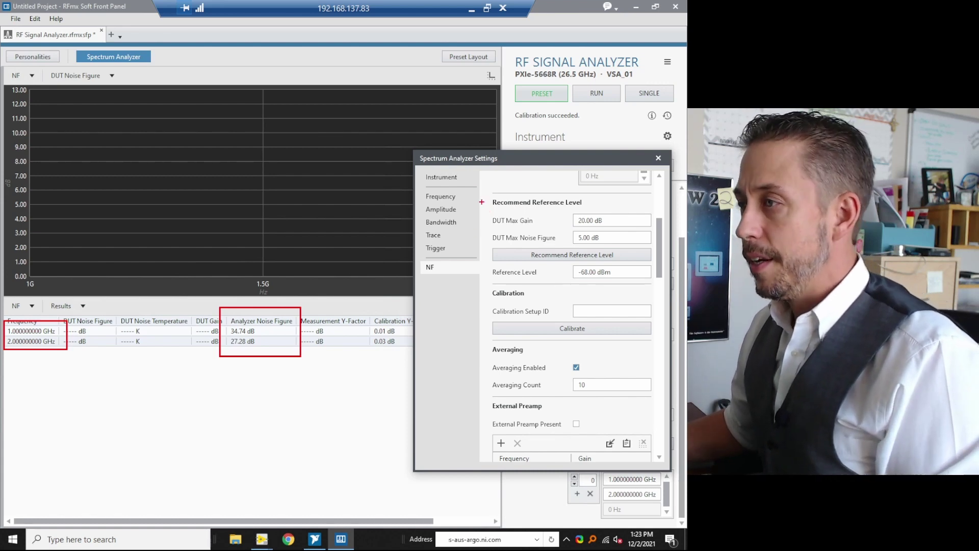
pyautogui.press('Escape')
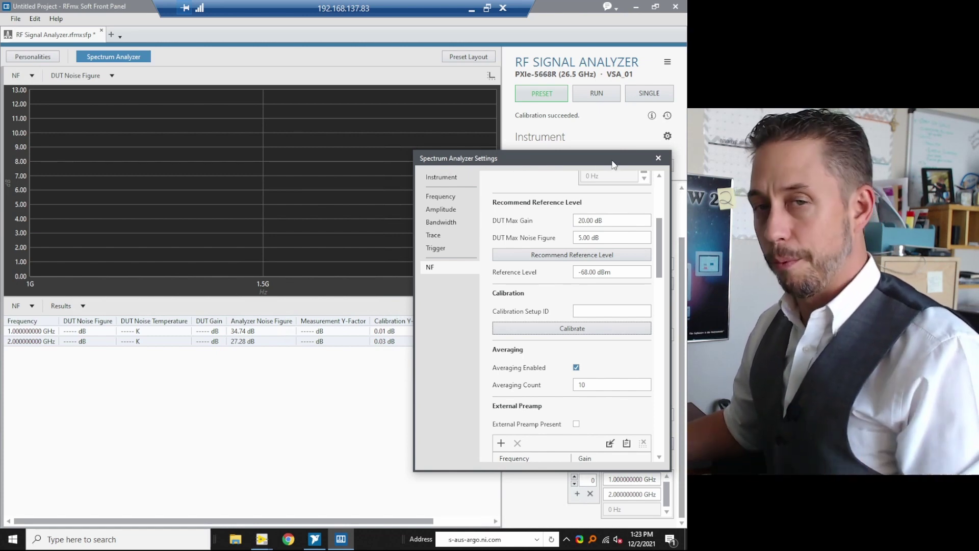
pyautogui.click(658, 158)
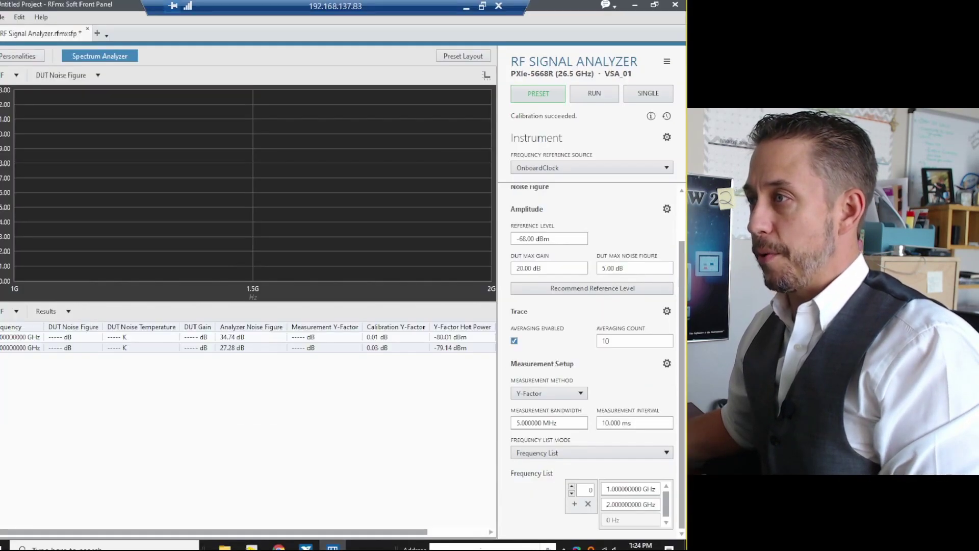
# Start continuous DUT noise figure measurement, reading about 3.22 dB at 1 GHz and 3.55 dB at 2 GHz
pyautogui.click(587, 94)
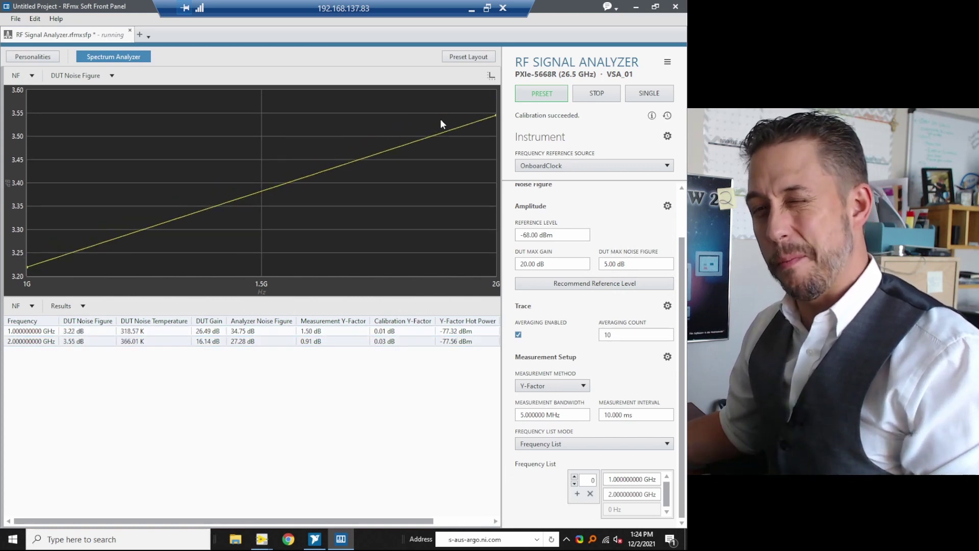
# Turn off Y-axis autoscale on the NF chart and set its range to 3–5 dB
pyautogui.click(490, 76)
pyautogui.click(549, 101)
pyautogui.click(576, 120)
pyautogui.write('3')
pyautogui.click(578, 136)
pyautogui.write('5.00 dB')
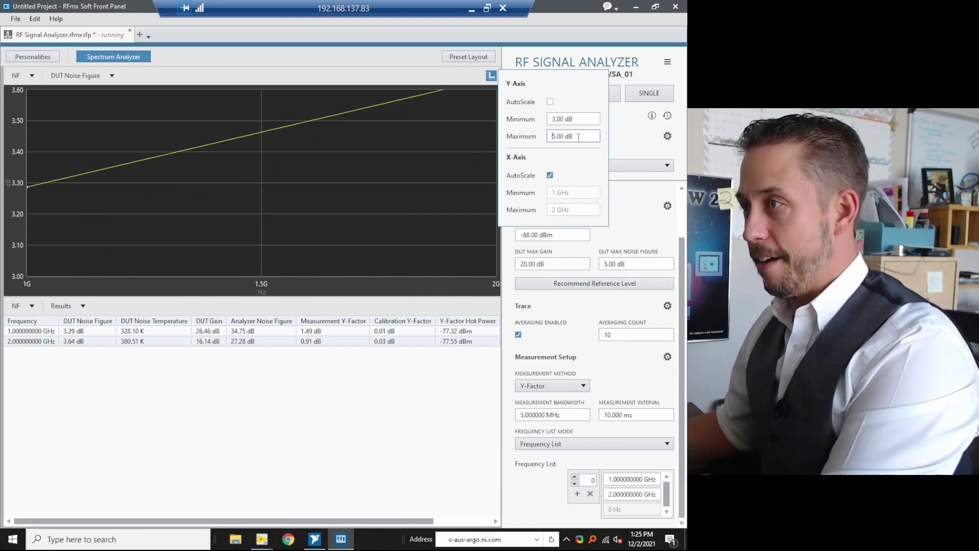
pyautogui.press('Return')
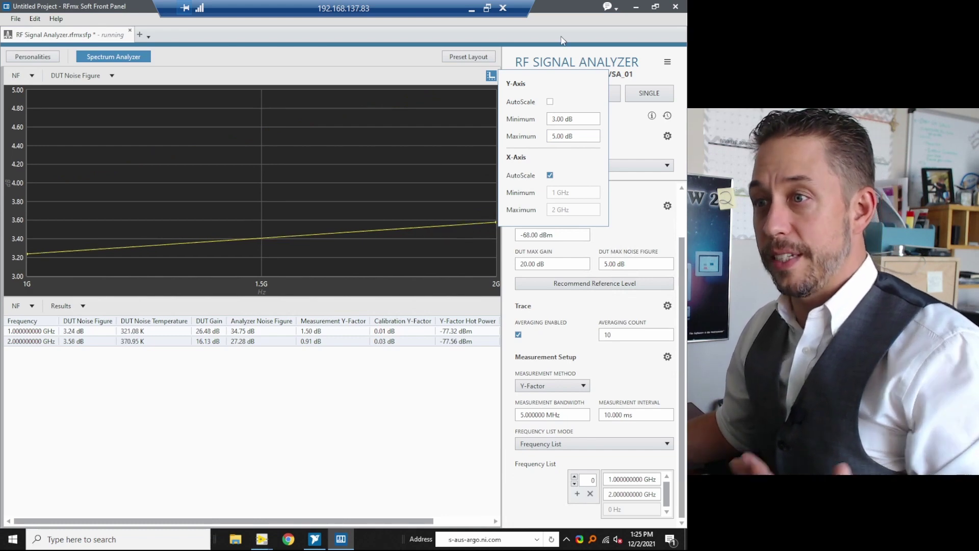
pyautogui.click(490, 125)
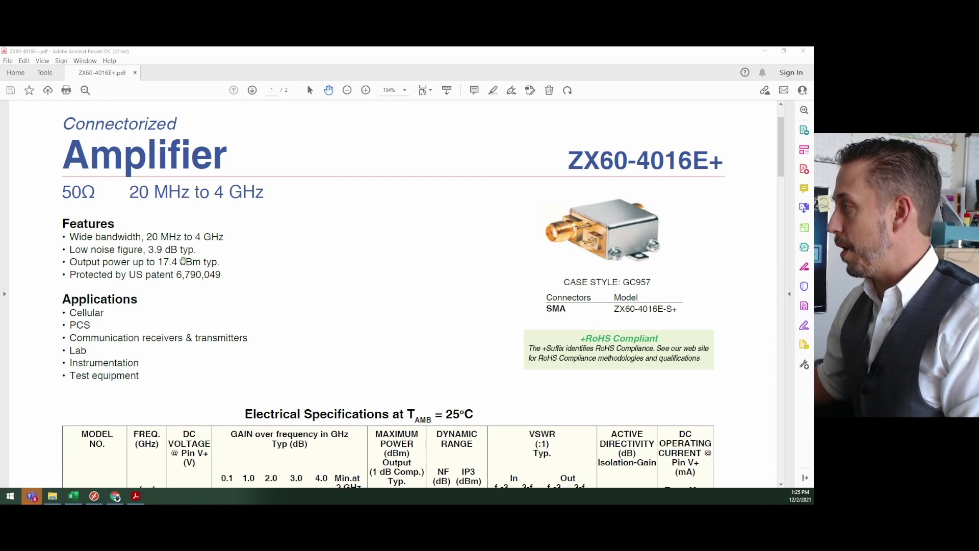
# Scroll to the datasheet's Typical Performance Data table and underline the 1000 and 2000 MHz rows
pyautogui.press('Print')
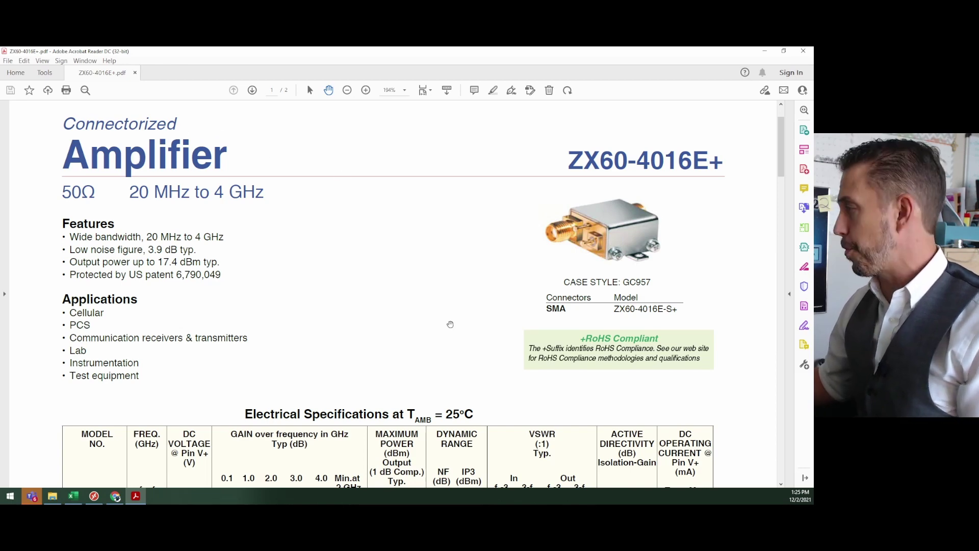
pyautogui.scroll(-5, 424, 244)
pyautogui.scroll(-13, 422, 246)
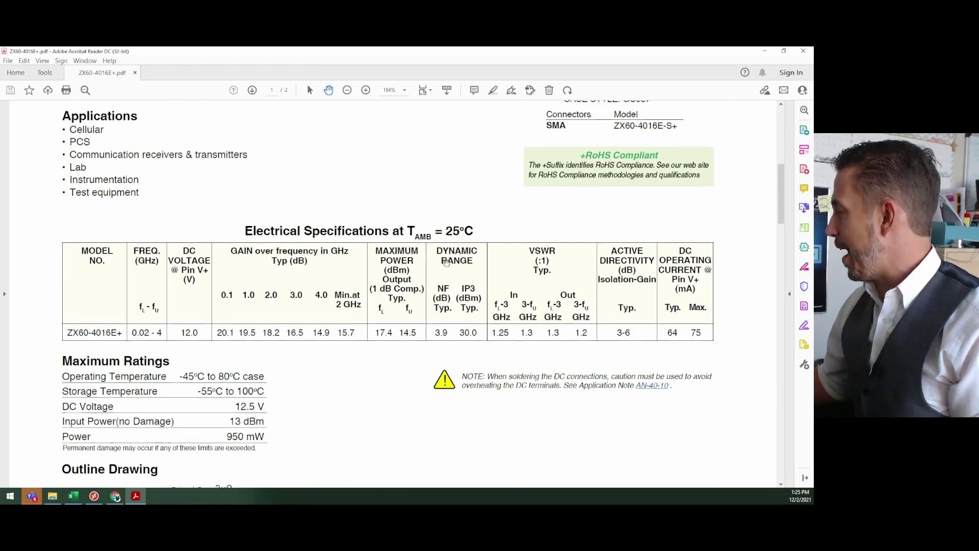
pyautogui.scroll(-15, 453, 255)
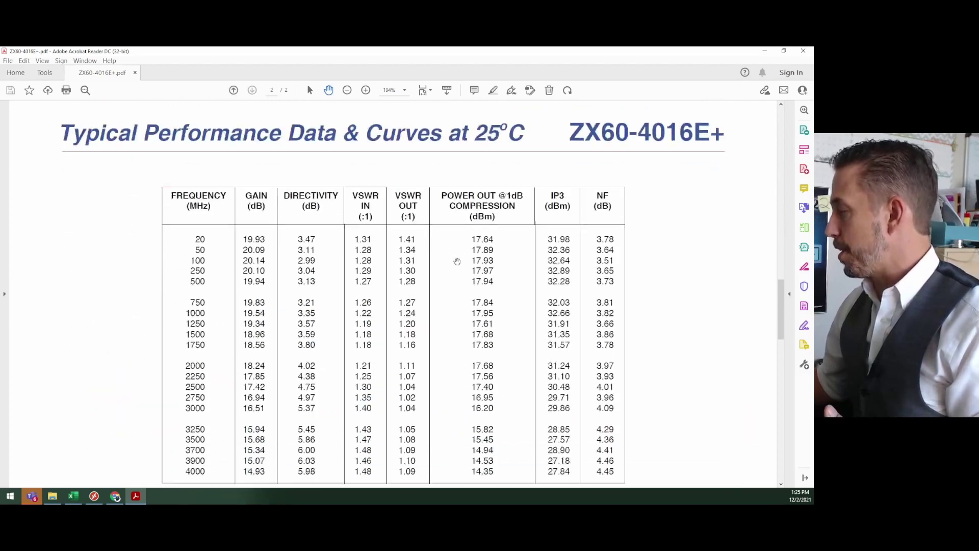
pyautogui.press('super+shift+s')
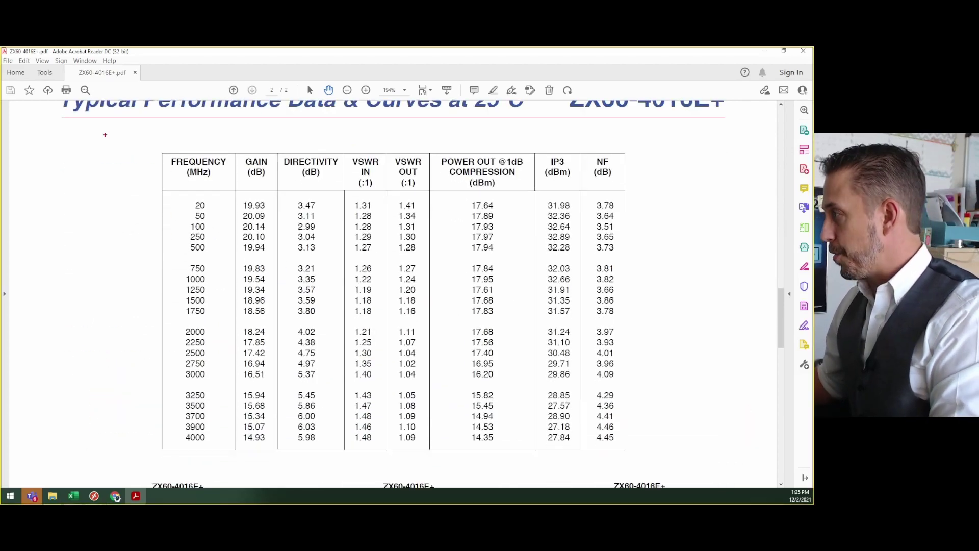
pyautogui.moveTo(182, 287); pyautogui.dragTo(634, 287)
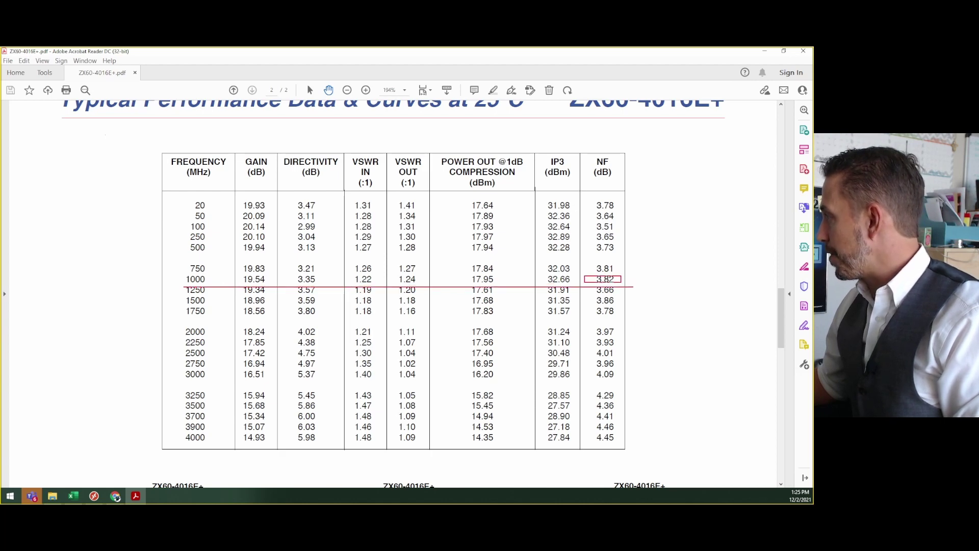
pyautogui.moveTo(204, 337); pyautogui.dragTo(634, 335)
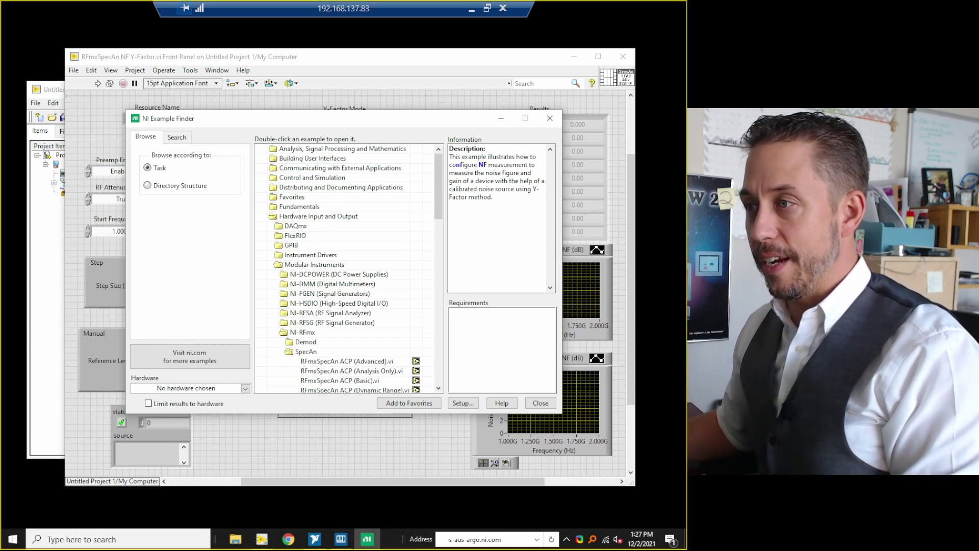
# Locate RFmxSpecAn NF Y-Factor.vi under Hardware Input and Output > Modular Instruments > NI-RFmx > SpecAn
pyautogui.click(339, 207)
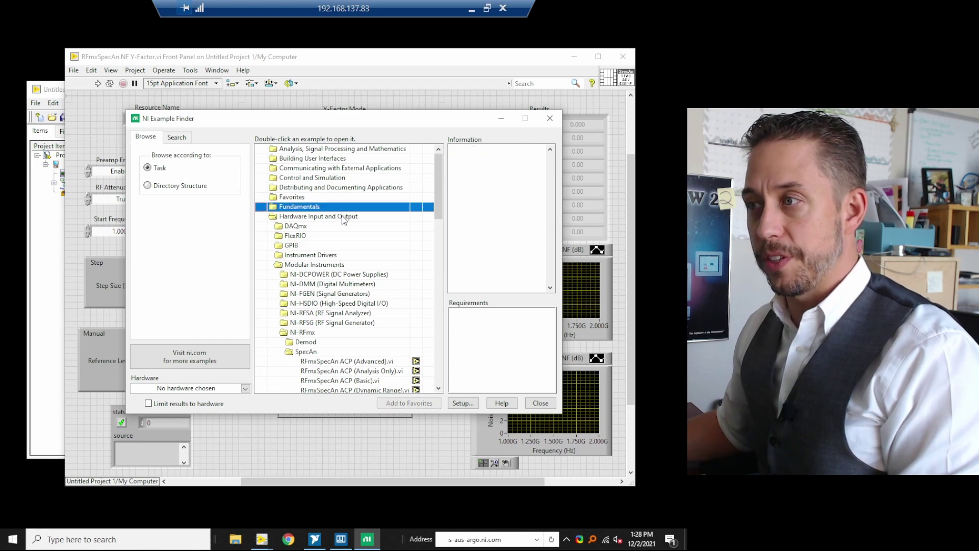
pyautogui.click(337, 217)
pyautogui.click(316, 264)
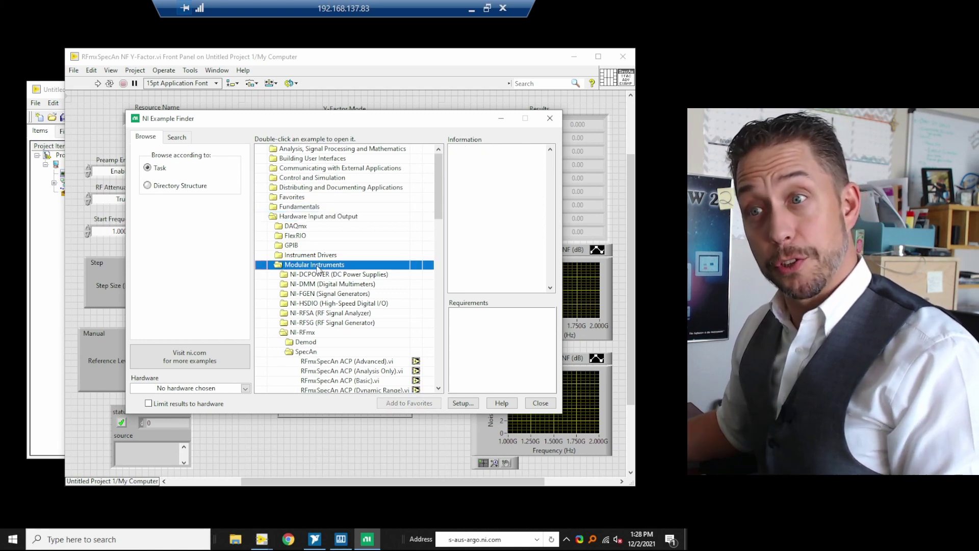
pyautogui.click(306, 332)
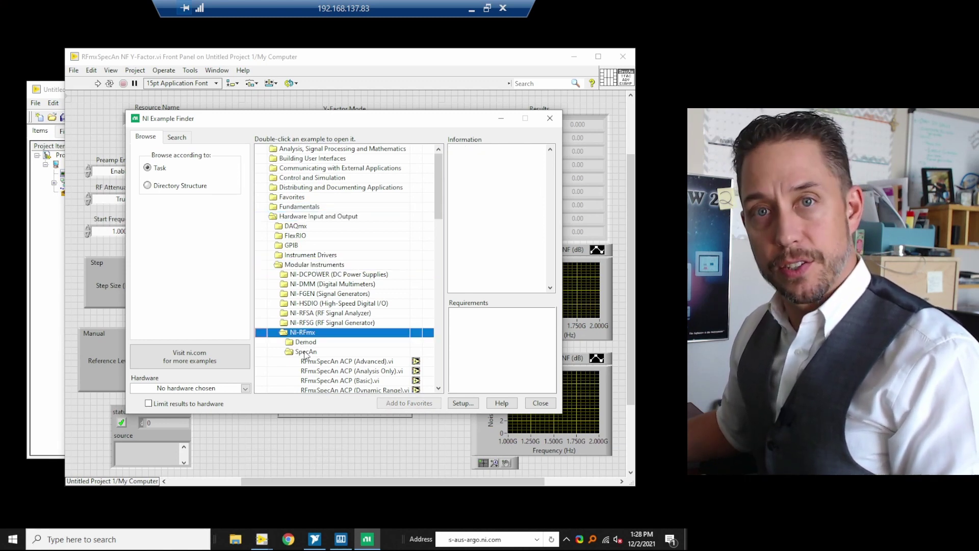
pyautogui.click(305, 352)
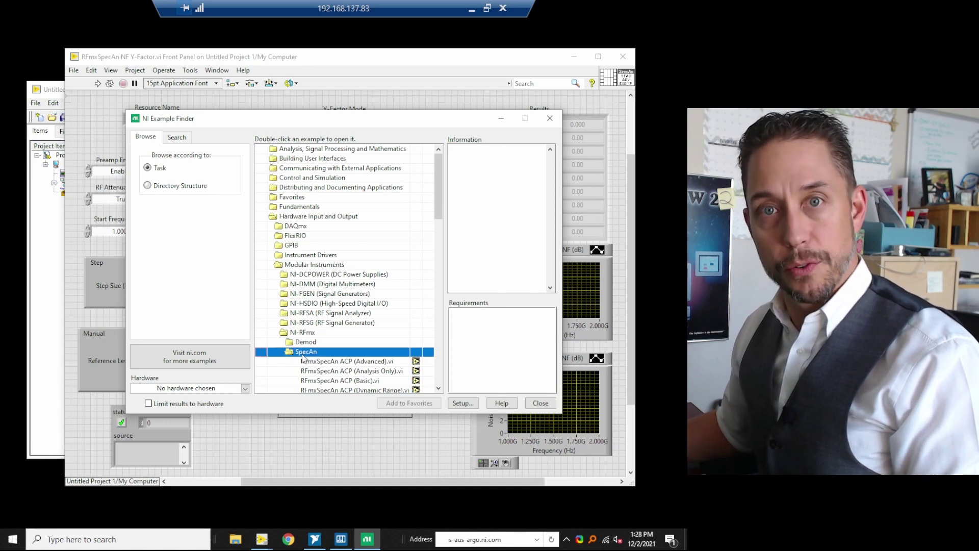
pyautogui.moveTo(440, 206); pyautogui.dragTo(423, 315)
pyautogui.click(363, 235)
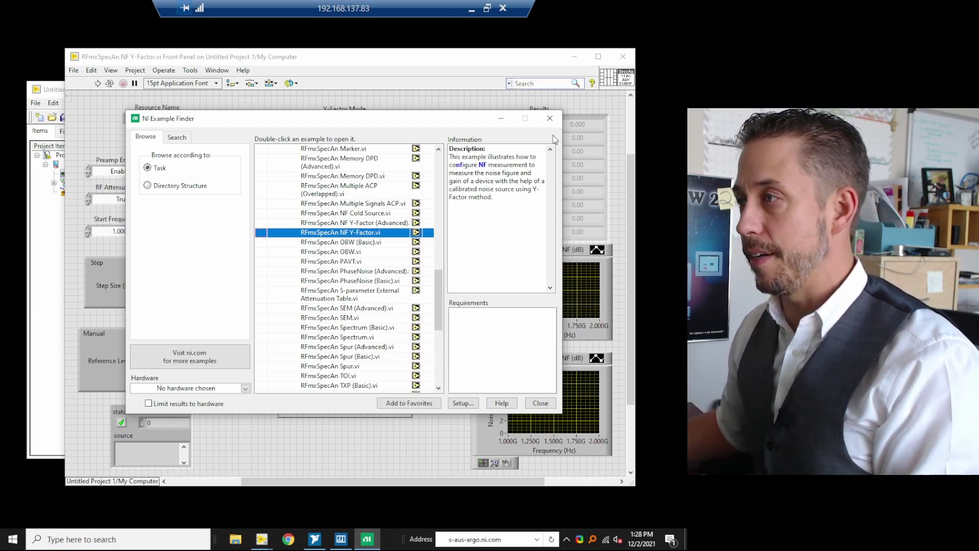
pyautogui.click(550, 118)
pyautogui.click(178, 126)
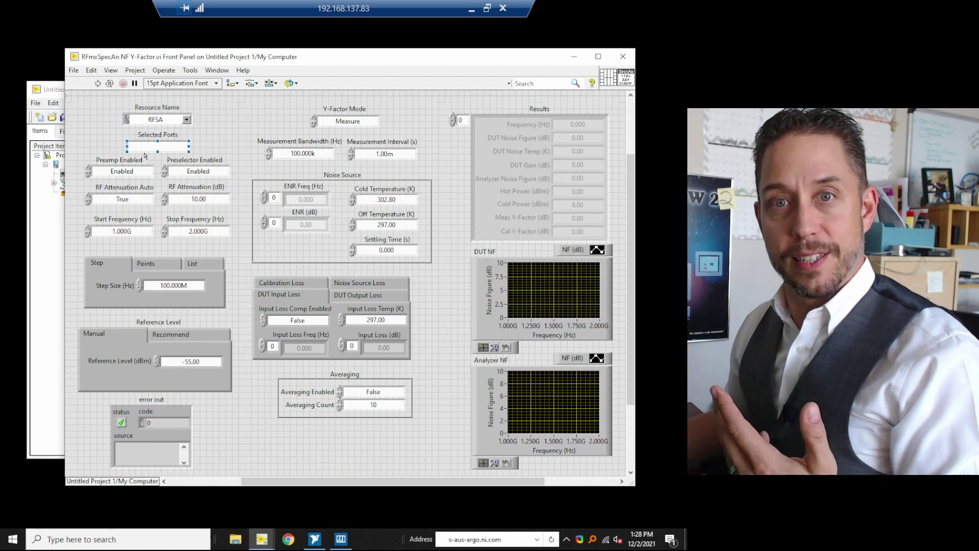
# Select instrument resource VSA_01 and set Y-Factor Mode to Calibrate
pyautogui.click(187, 119)
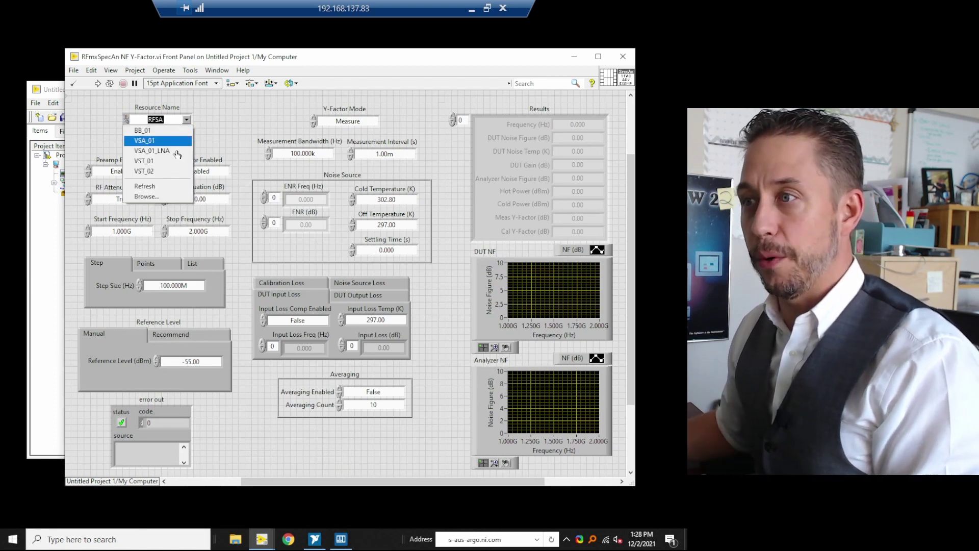
pyautogui.click(175, 139)
pyautogui.click(346, 125)
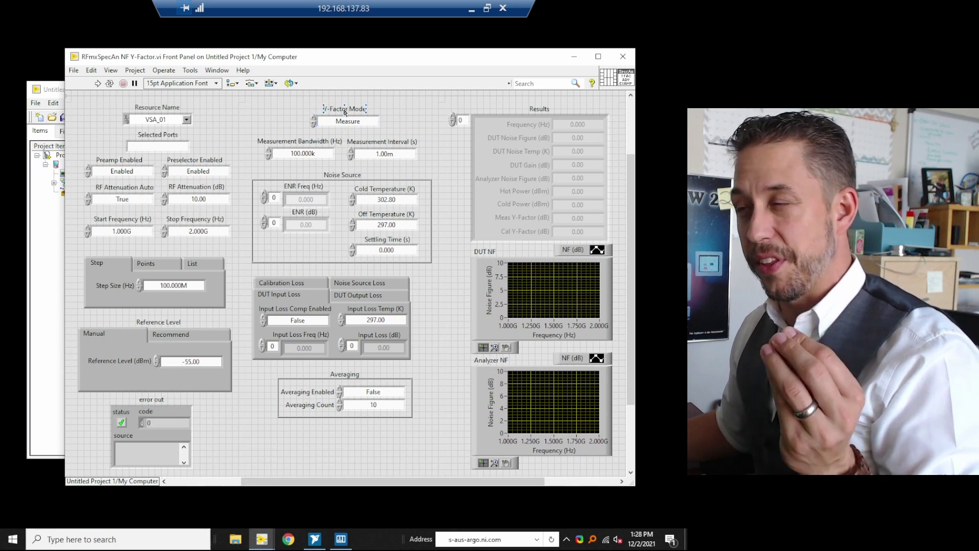
pyautogui.click(336, 122)
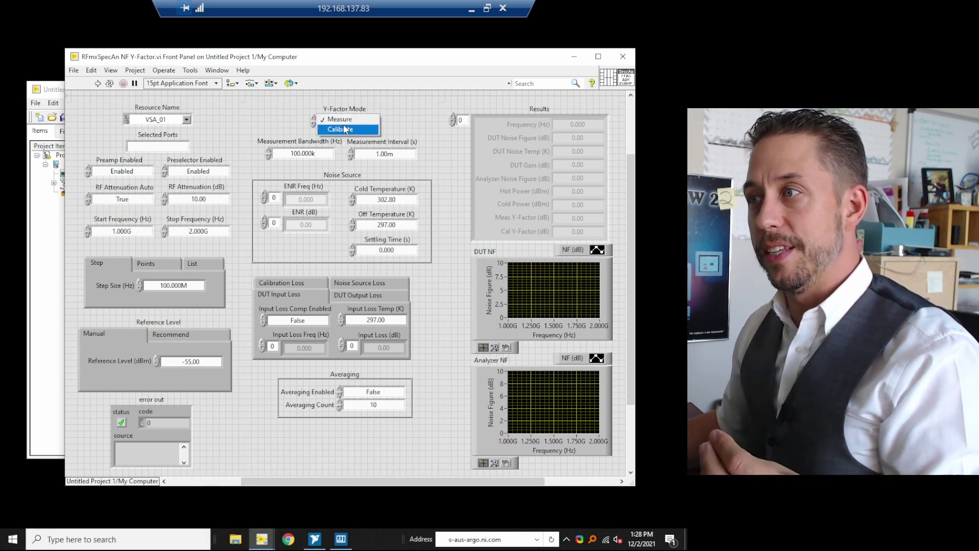
pyautogui.click(350, 129)
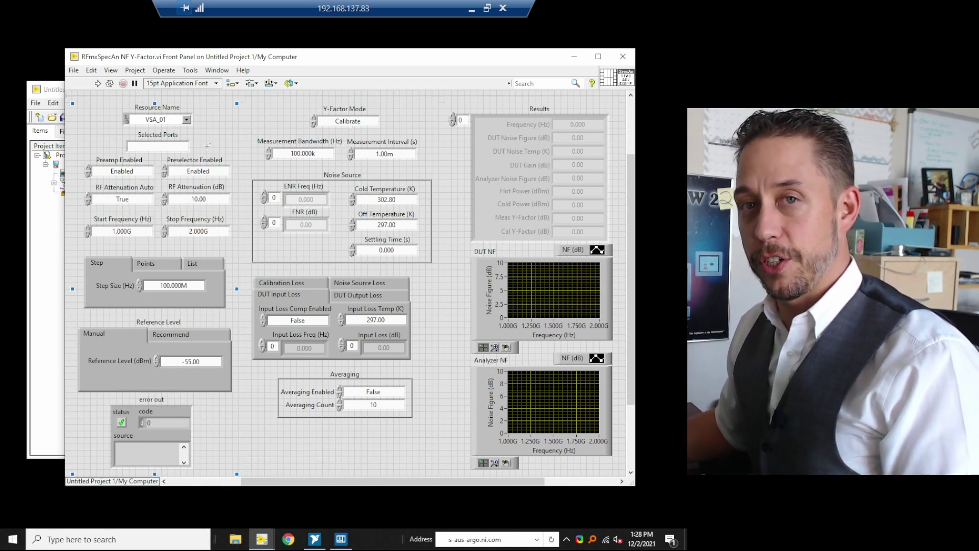
# Set Measurement Bandwidth 5M, Measurement Interval 10m, and Averaging Enabled to True
pyautogui.doubleClick(321, 153)
pyautogui.write('5M')
pyautogui.doubleClick(391, 155)
pyautogui.write('10m')
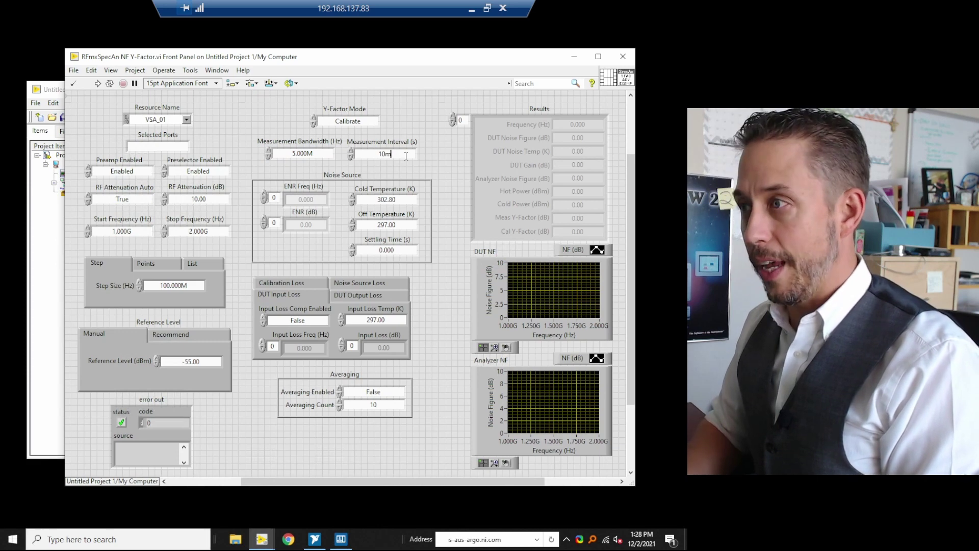
pyautogui.click(374, 391)
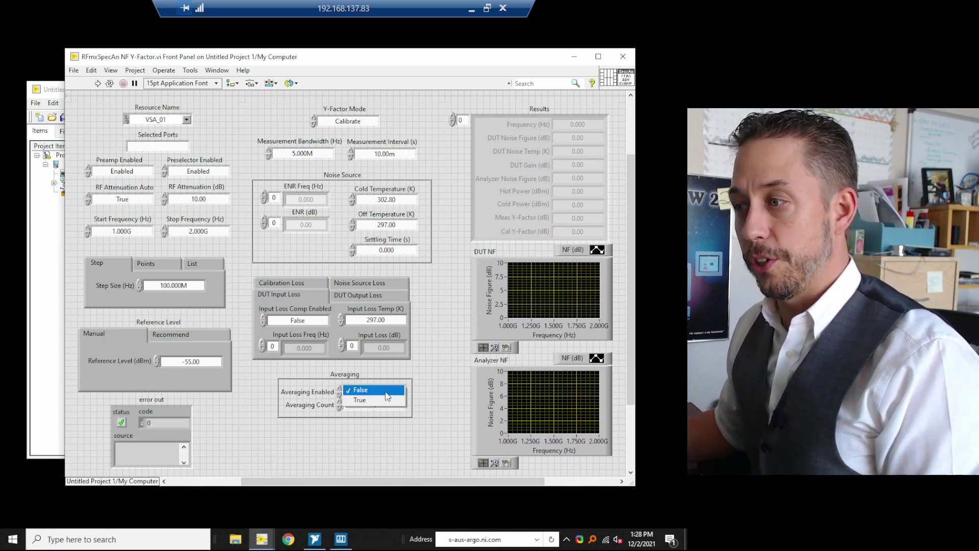
pyautogui.click(375, 401)
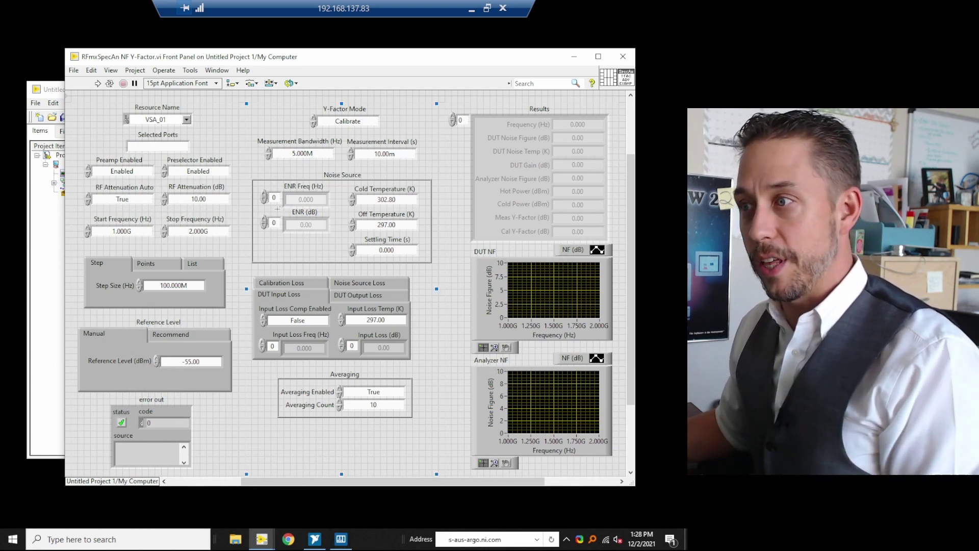
# Fill the two-entry ENR table, with ENR values 5.67 dB and 5.57 dB, up to 2.000G
pyautogui.doubleClick(312, 200)
pyautogui.write('1')
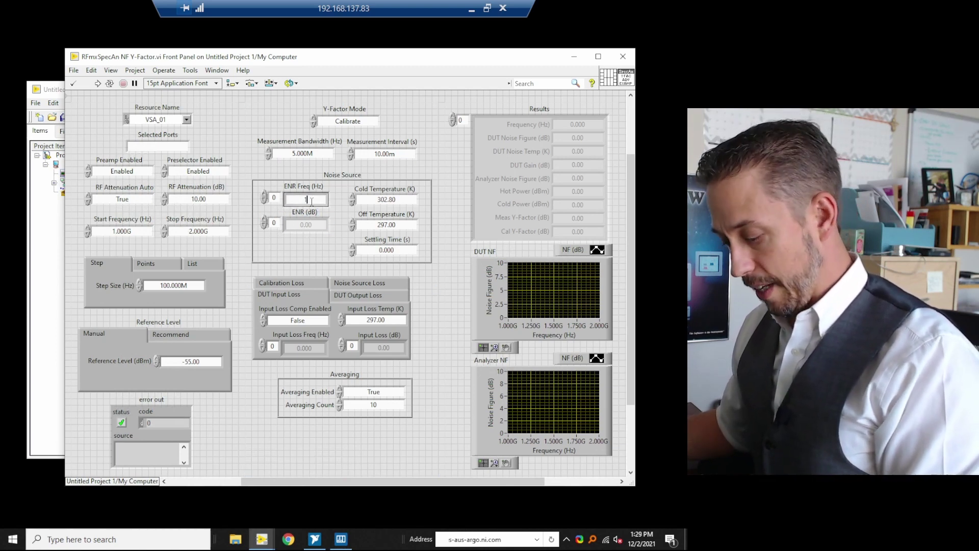
pyautogui.write('0')
pyautogui.click(264, 193)
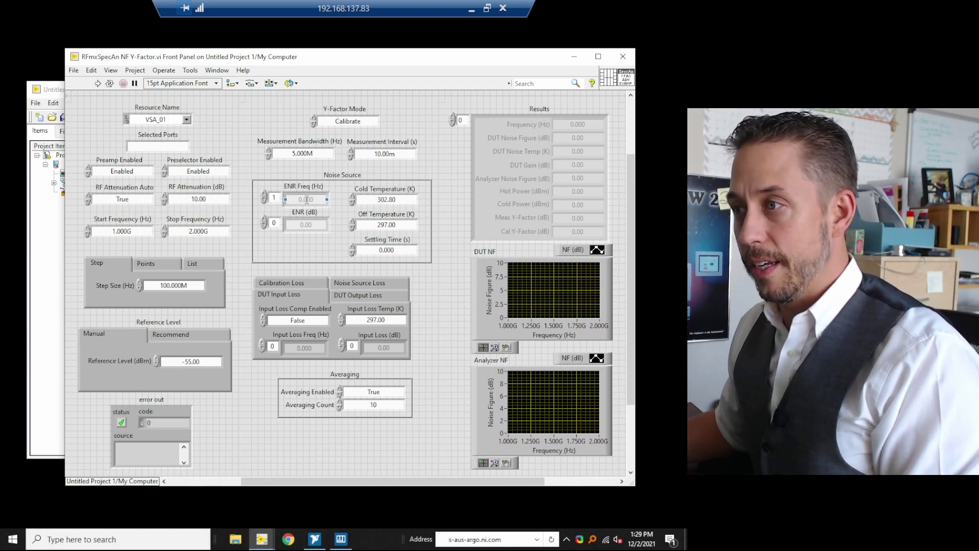
pyautogui.doubleClick(306, 199)
pyautogui.write('20')
pyautogui.doubleClick(305, 224)
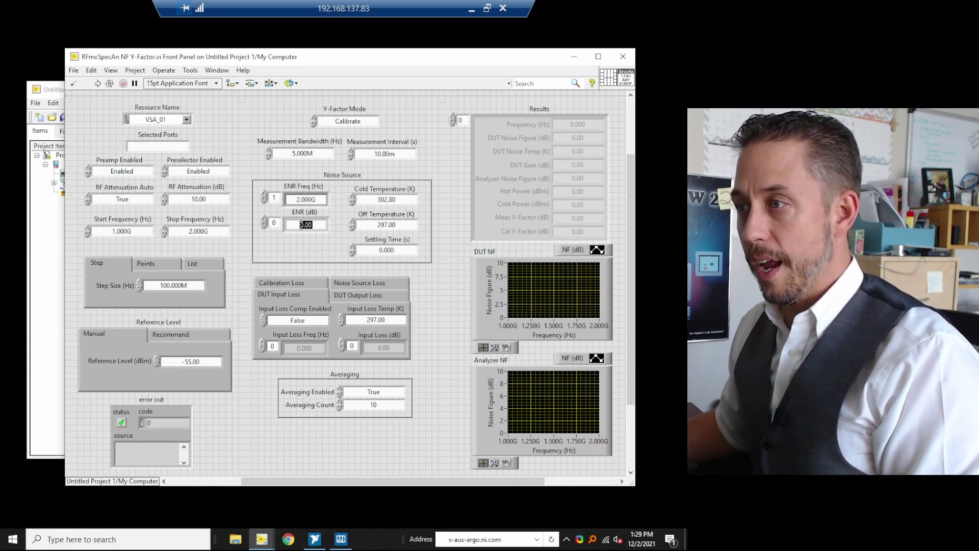
pyautogui.write('5.67')
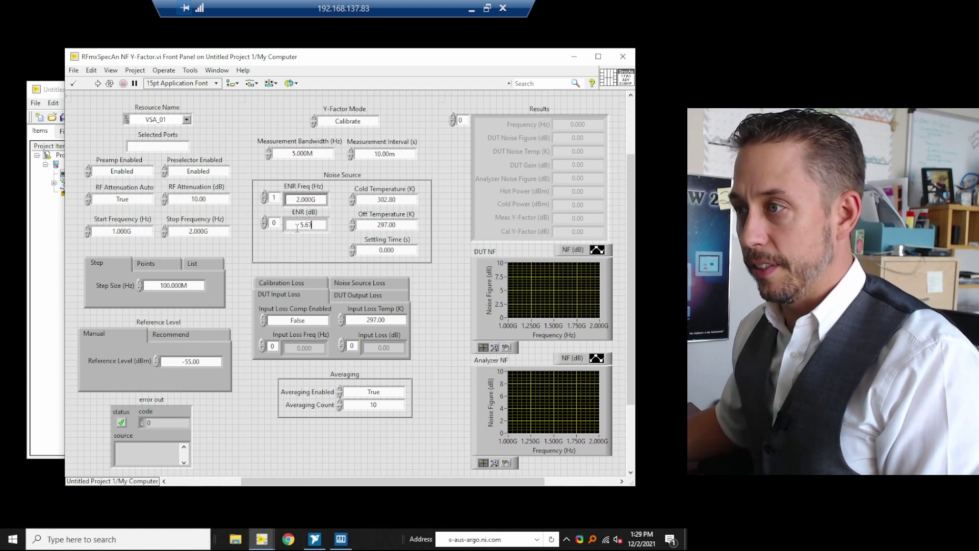
pyautogui.click(264, 219)
pyautogui.doubleClick(306, 225)
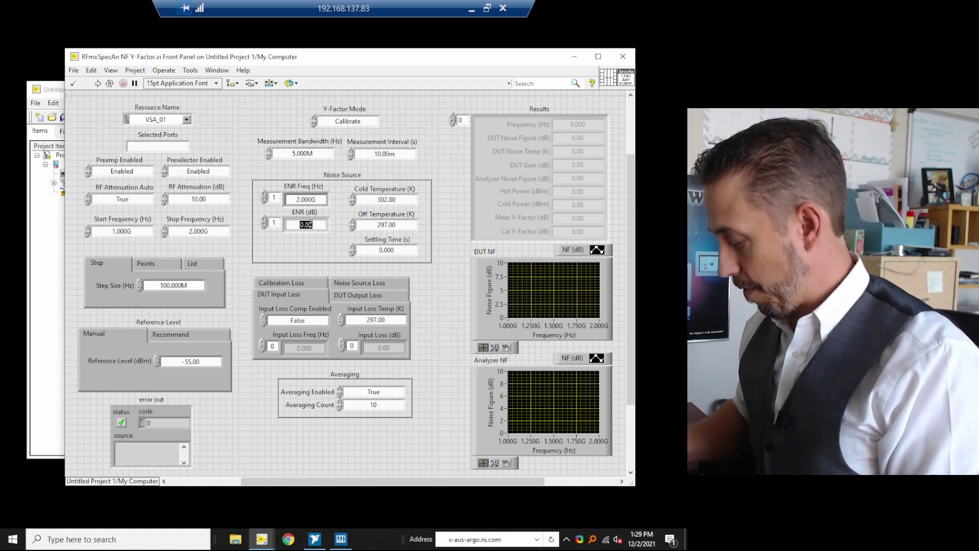
pyautogui.write('5.57')
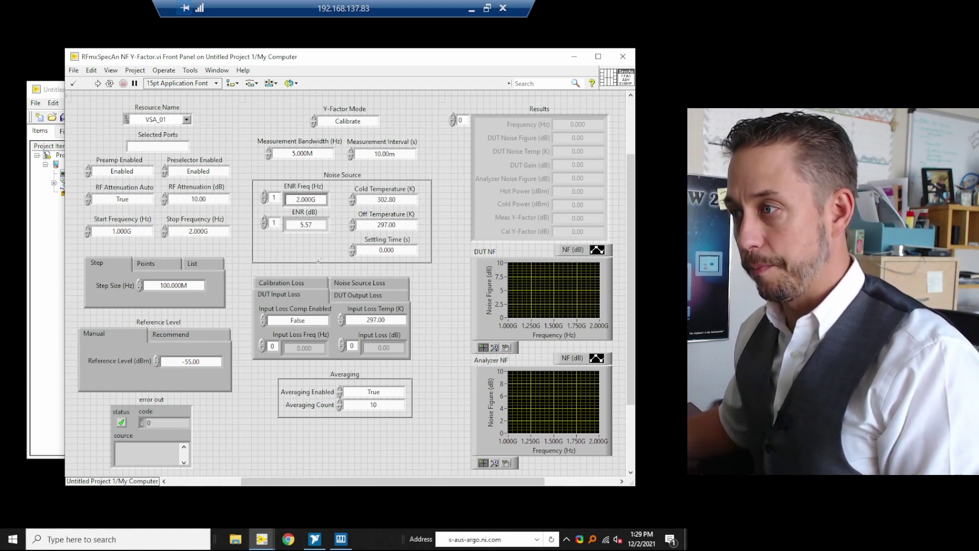
# Set the sweep to List mode with frequencies 1G and 2.000G
pyautogui.press('Return')
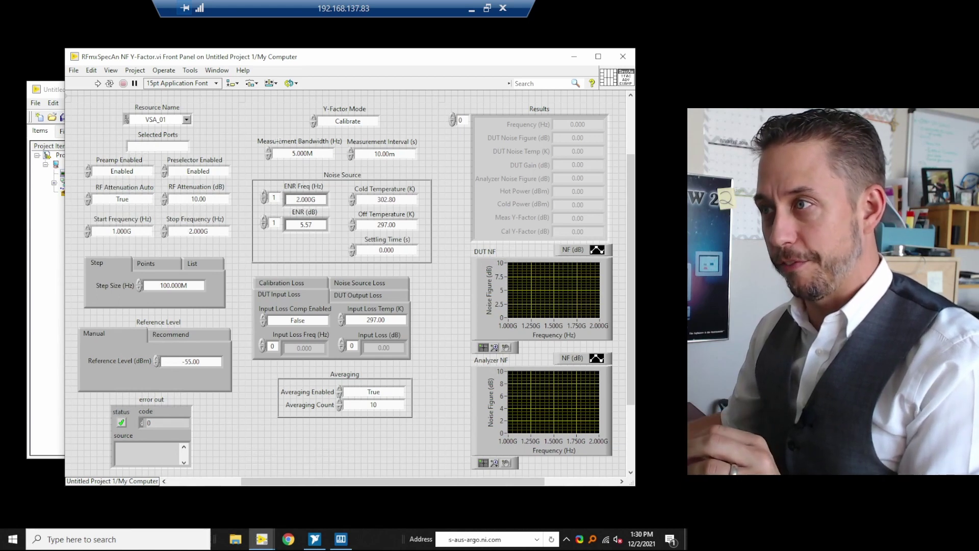
pyautogui.click(168, 295)
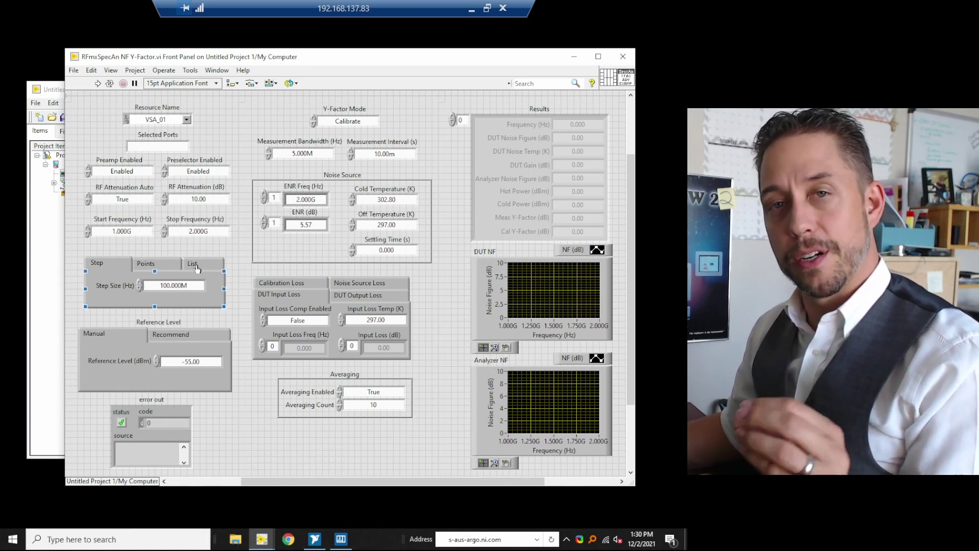
pyautogui.click(213, 269)
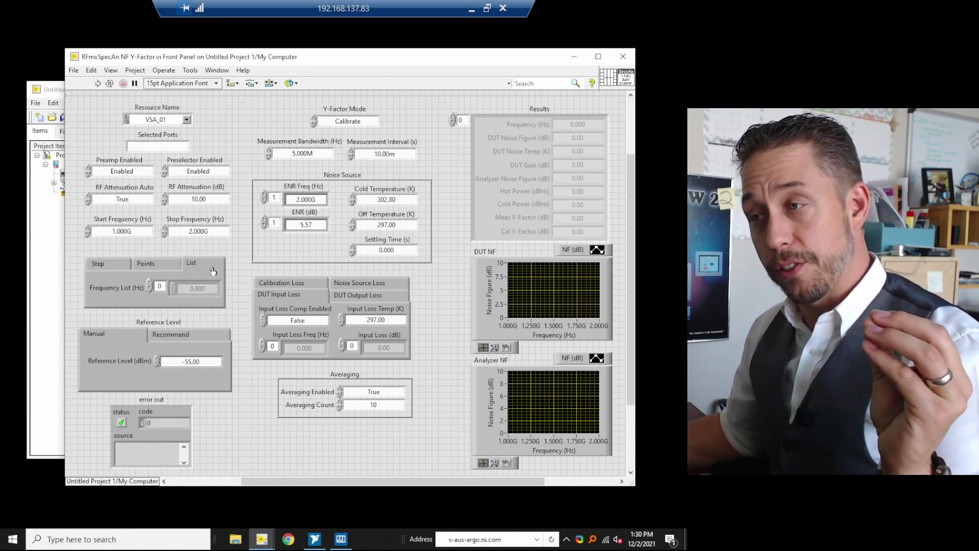
pyautogui.doubleClick(204, 291)
pyautogui.write('G')
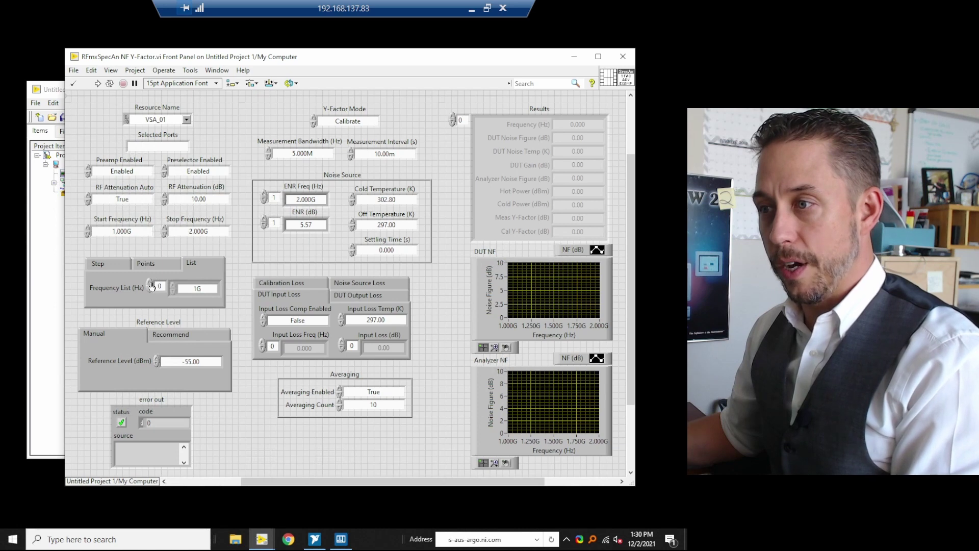
pyautogui.click(150, 284)
pyautogui.doubleClick(192, 289)
pyautogui.write('2G')
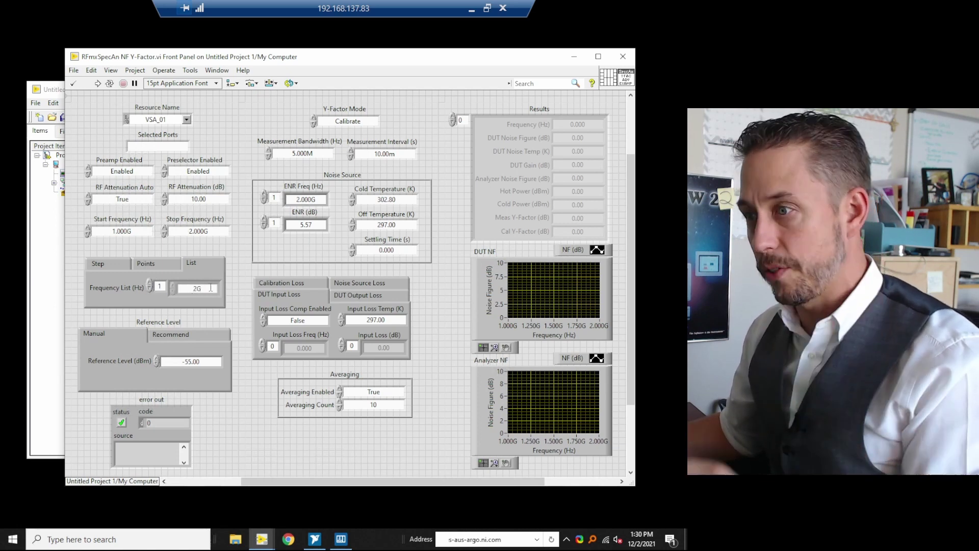
pyautogui.press('Return')
pyautogui.click(191, 341)
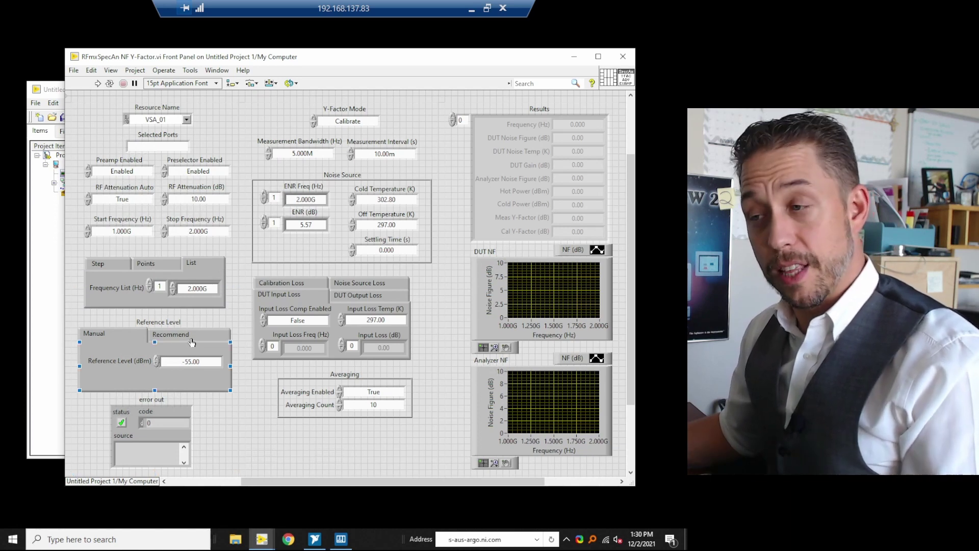
# Use the Recommend reference level with DUT Max Gain 20 dB and DUT Max Noise Figure 5 dB
pyautogui.click(192, 341)
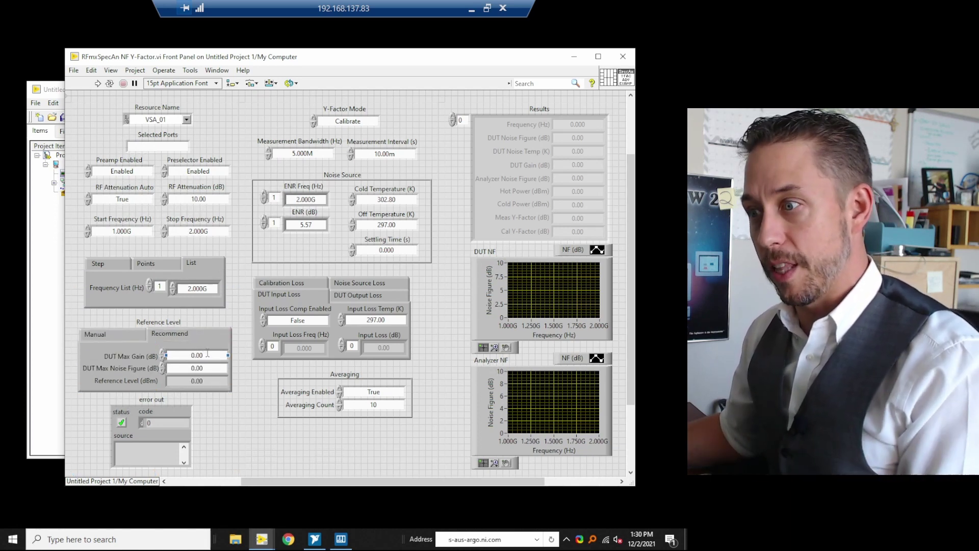
pyautogui.doubleClick(208, 354)
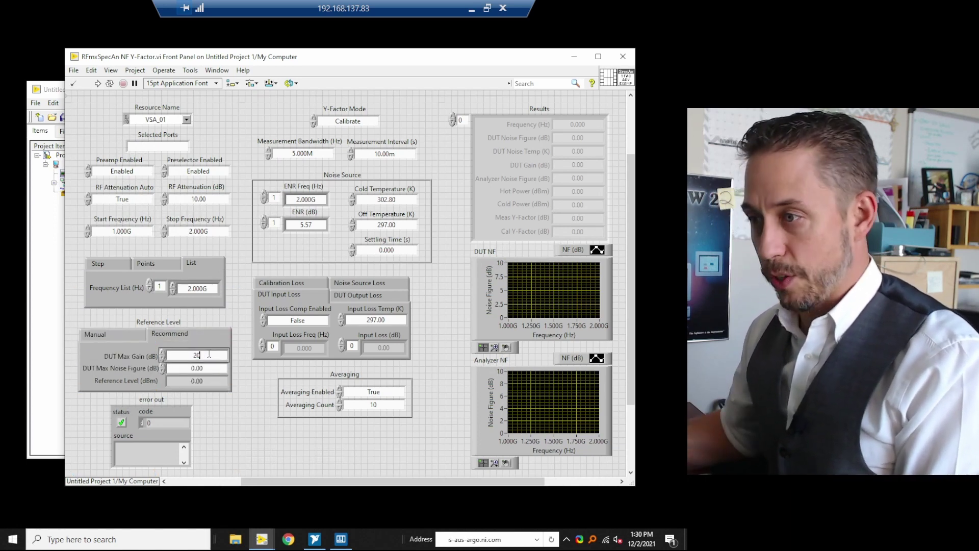
pyautogui.write('20')
pyautogui.click(200, 367)
pyautogui.doubleClick(201, 366)
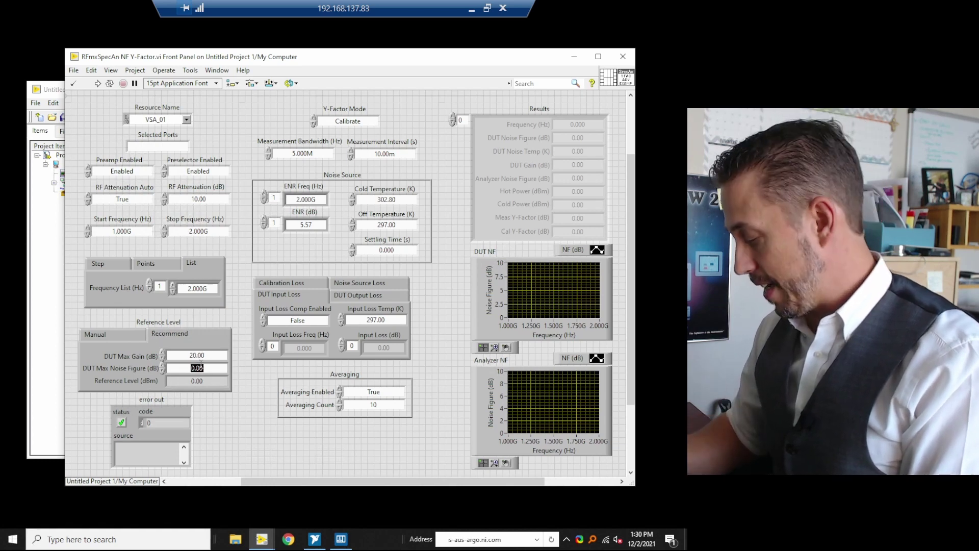
pyautogui.write('5')
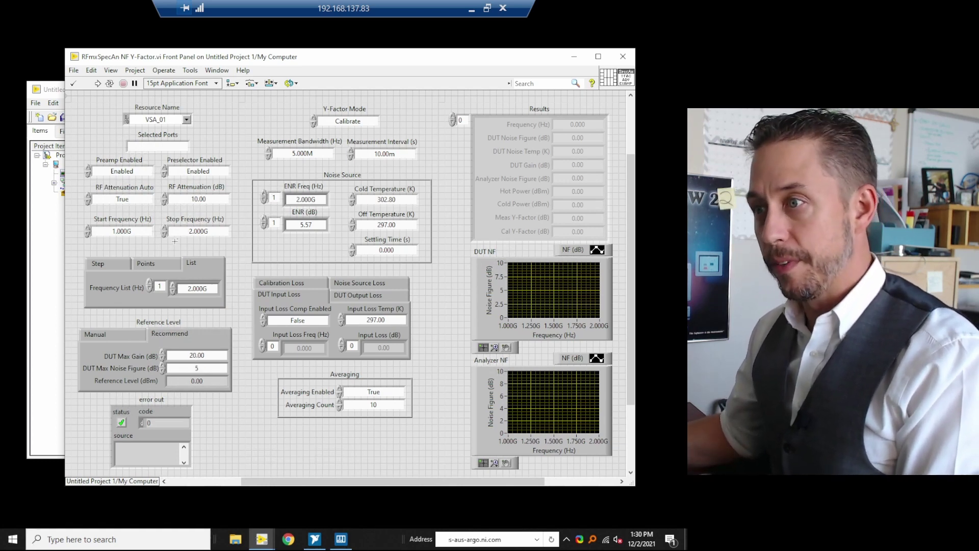
pyautogui.click(164, 245)
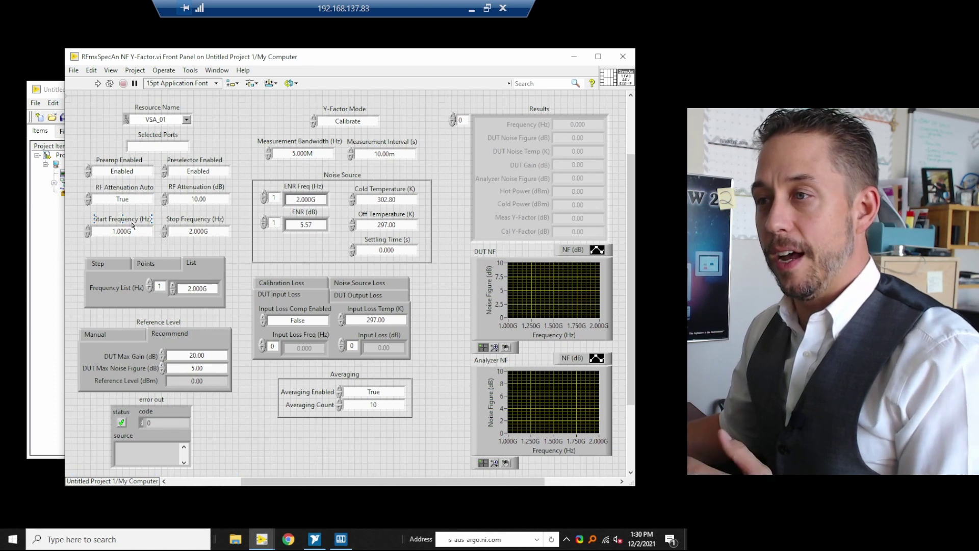
pyautogui.click(155, 230)
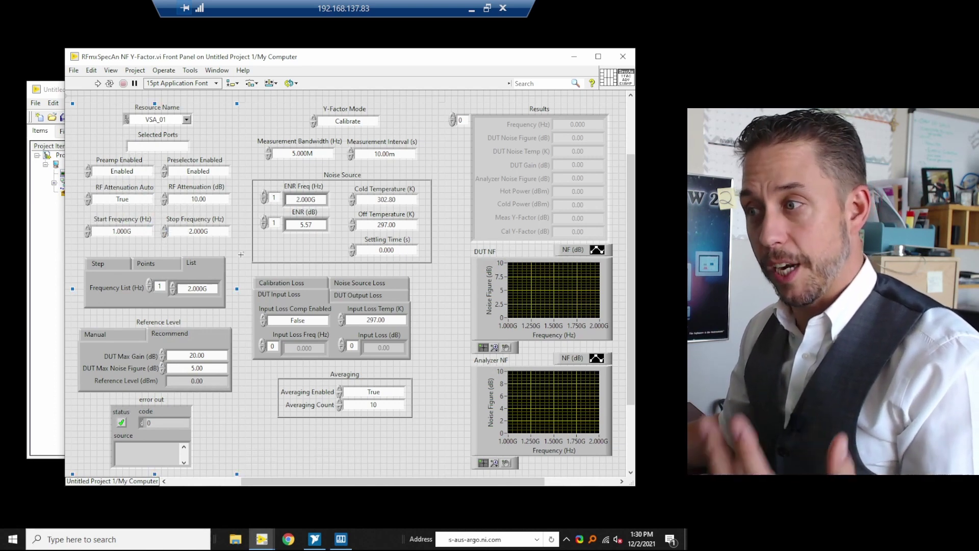
pyautogui.click(346, 301)
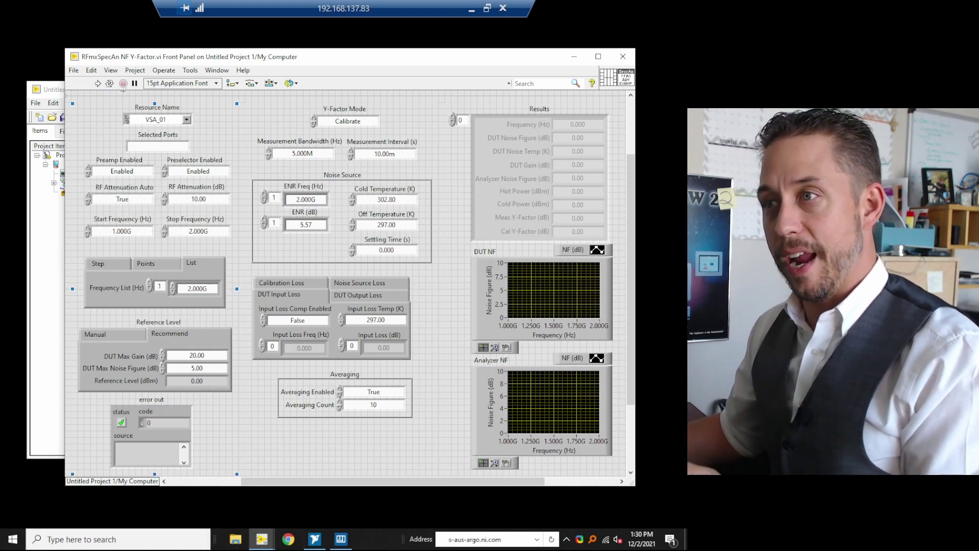
# Run the VI in Calibrate mode, giving 16.61 dB analyzer noise figure and Cal Y-Factor 0.33
pyautogui.click(98, 83)
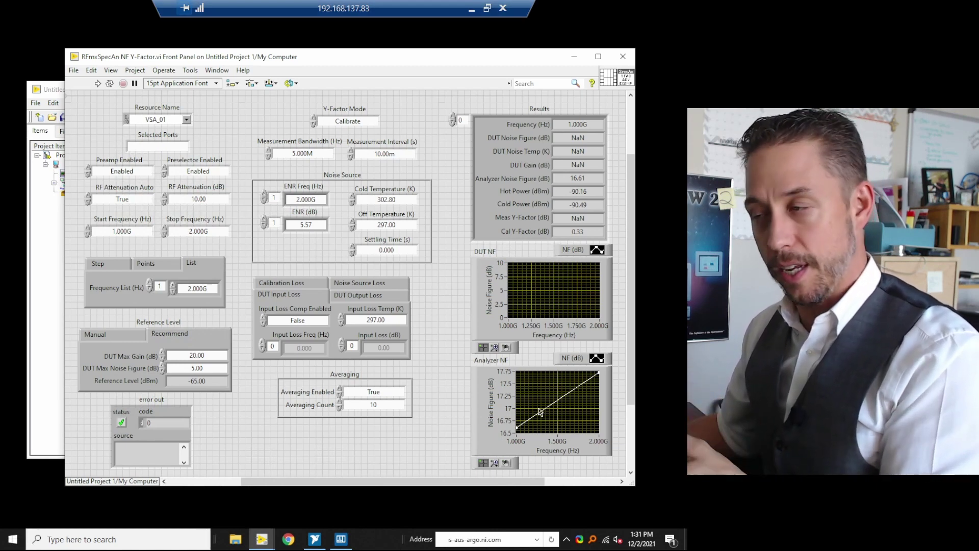
pyautogui.click(355, 122)
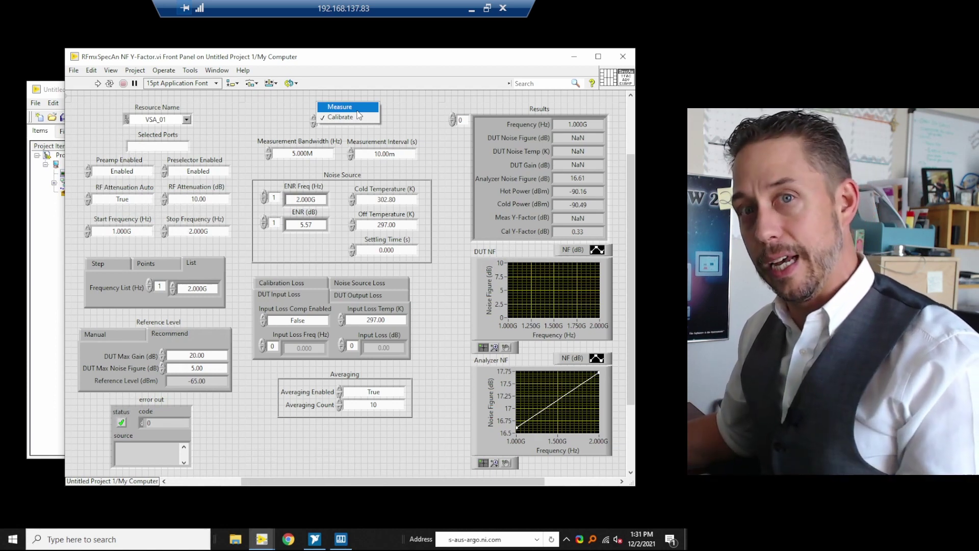
# Set Y-Factor Mode to Measure and run the VI on the amplifier under test
pyautogui.click(357, 109)
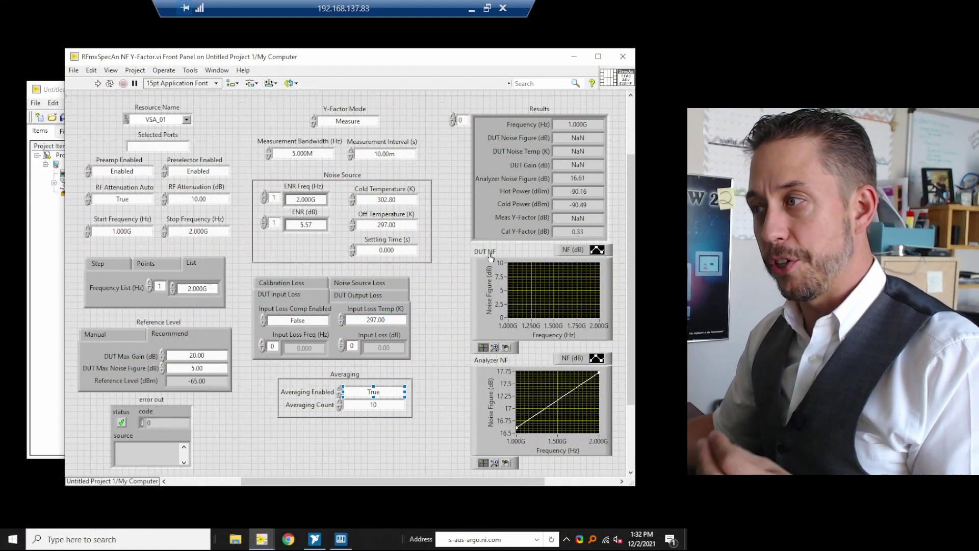
pyautogui.click(97, 84)
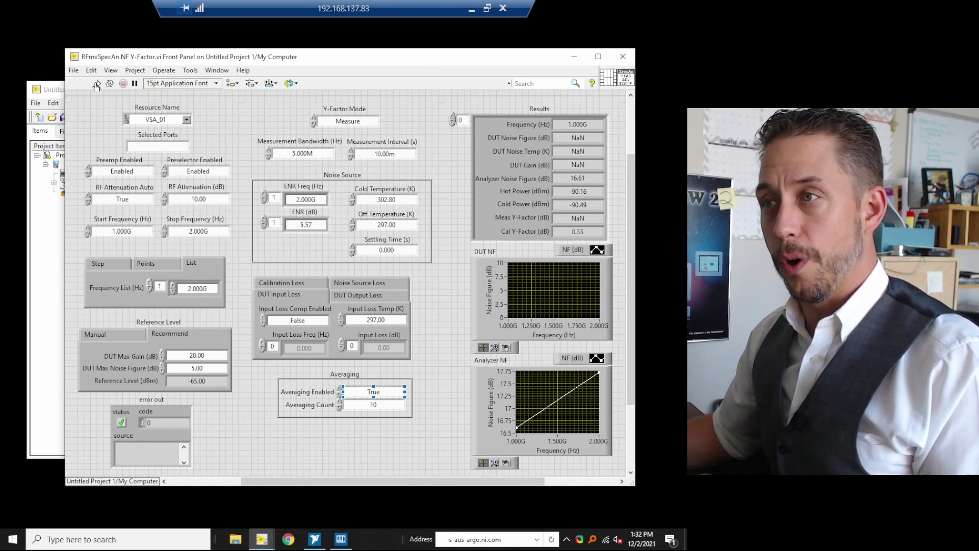